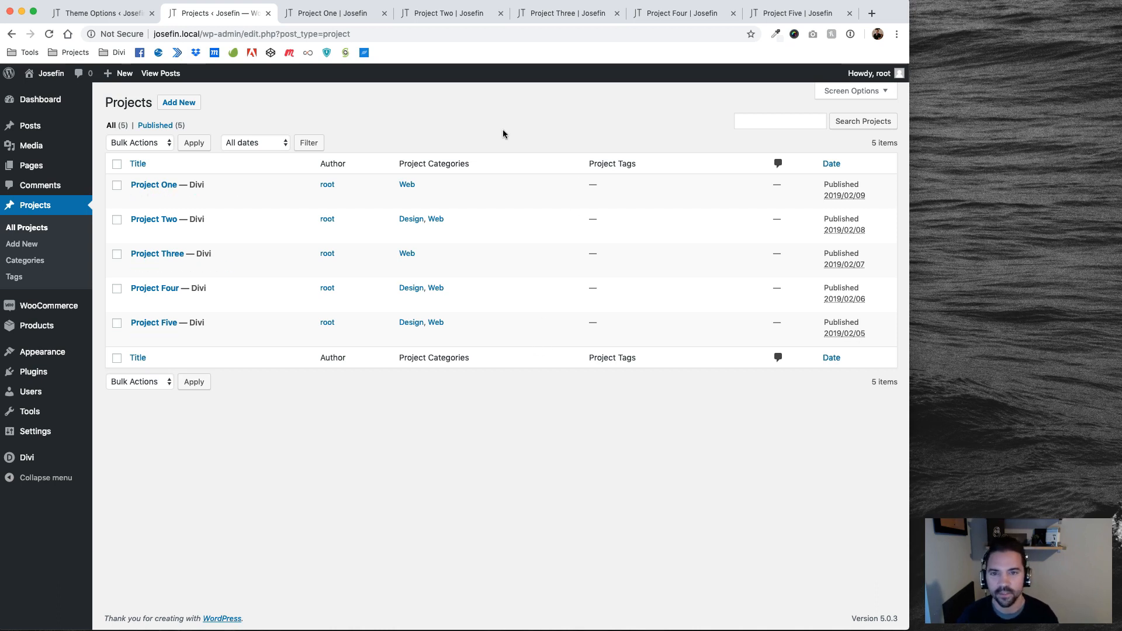
- Review the header and featured image layout on the Project One through Project Five live pages
click(344, 15)
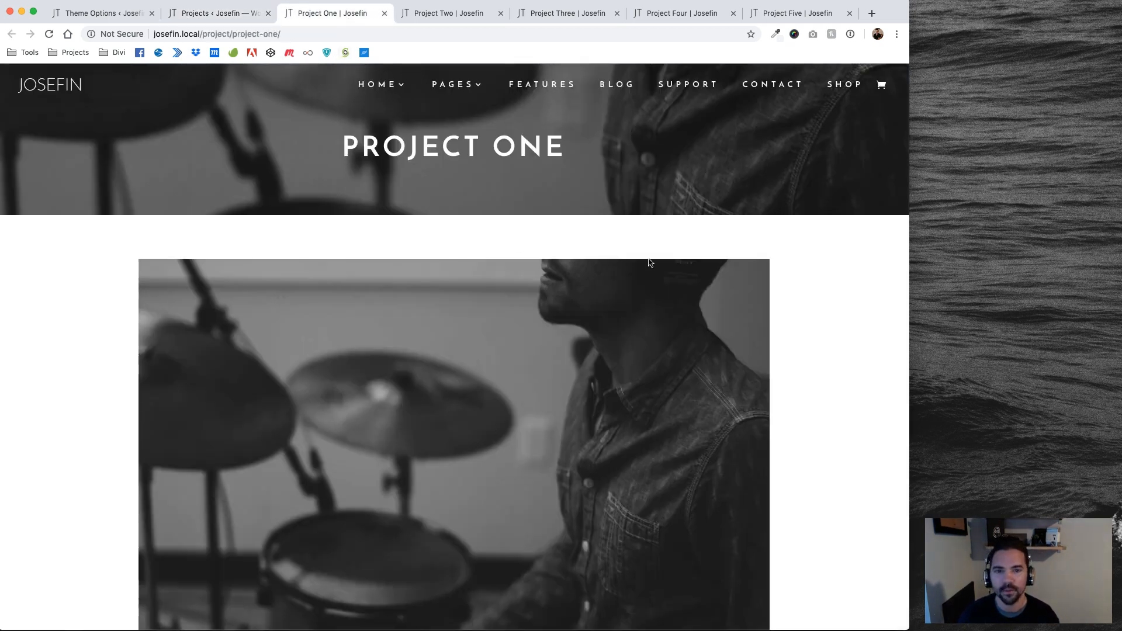
scroll(648, 260, down, 2)
scroll(643, 280, up, 2)
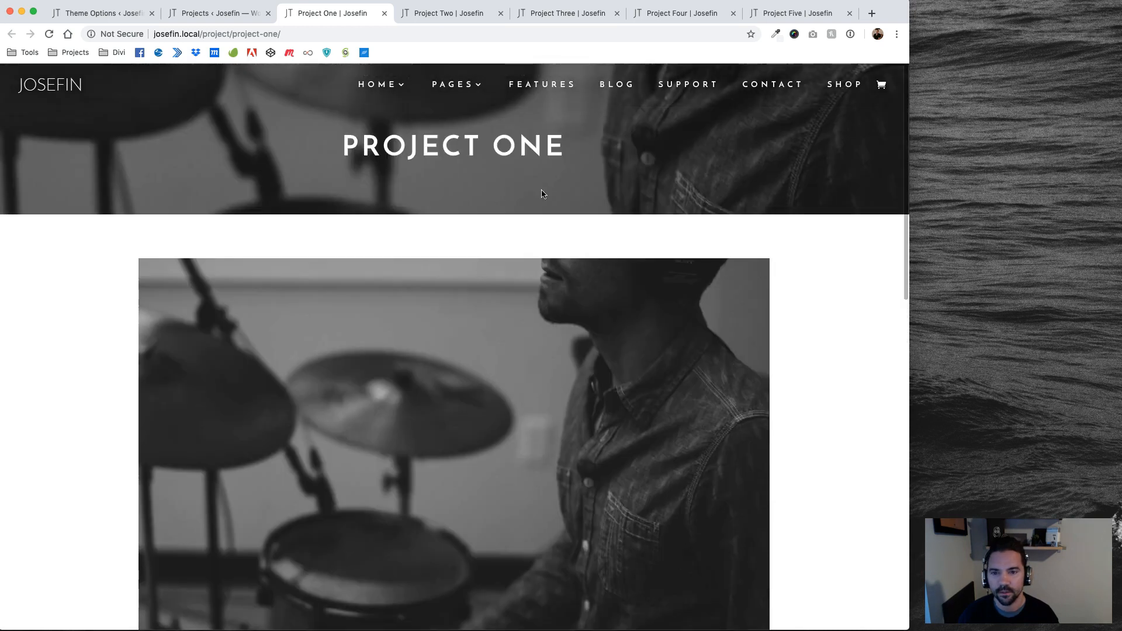
scroll(601, 238, down, 3)
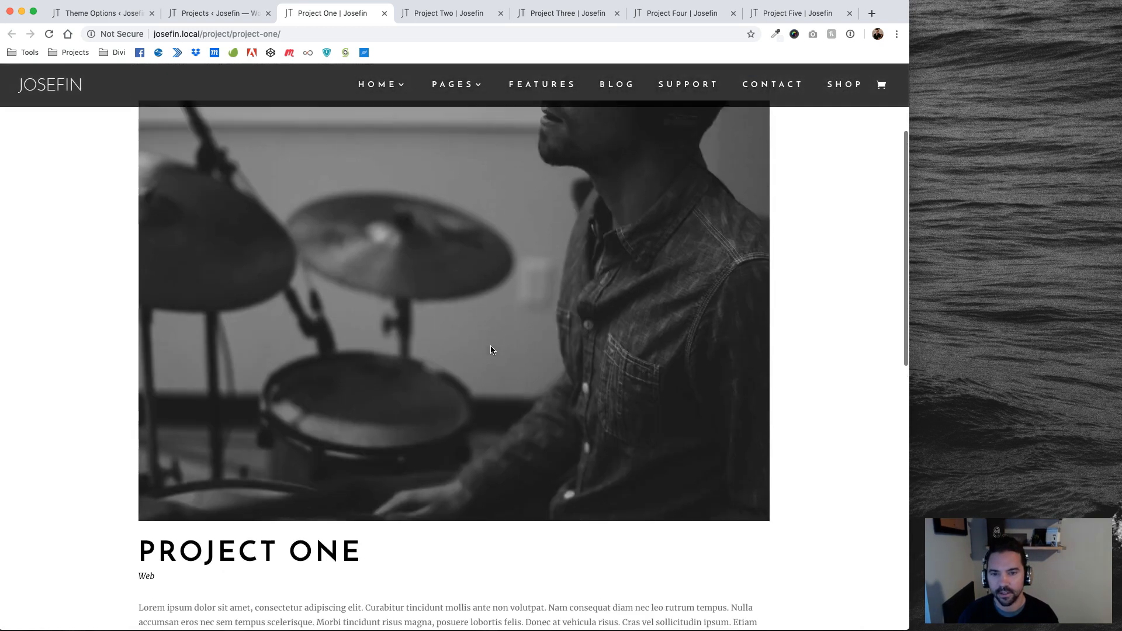
scroll(490, 350, up, 3)
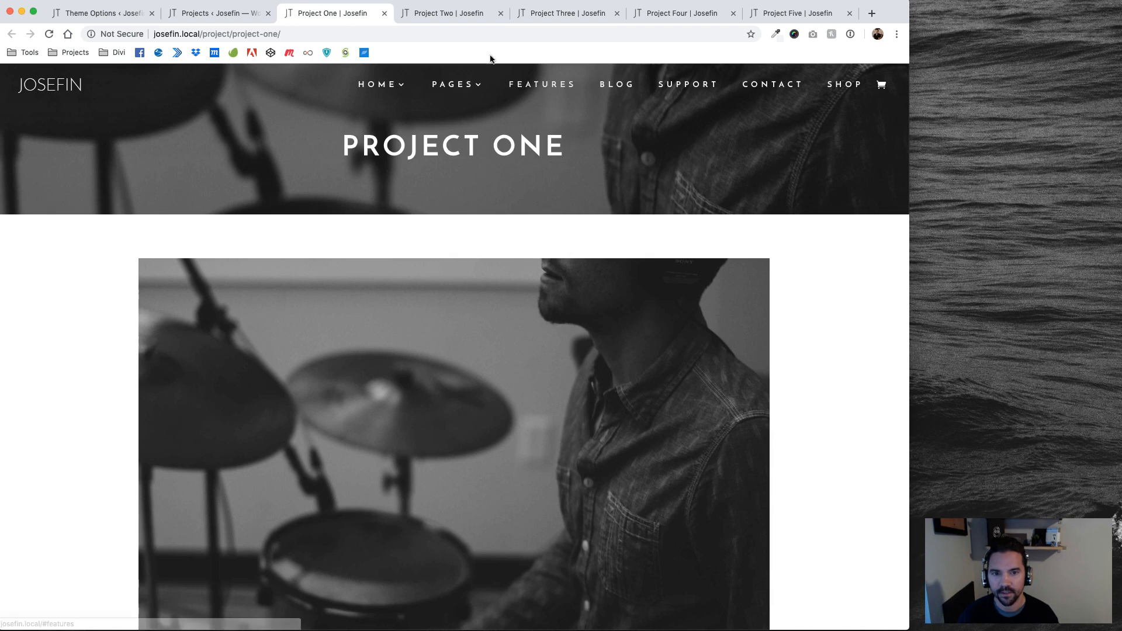
click(448, 12)
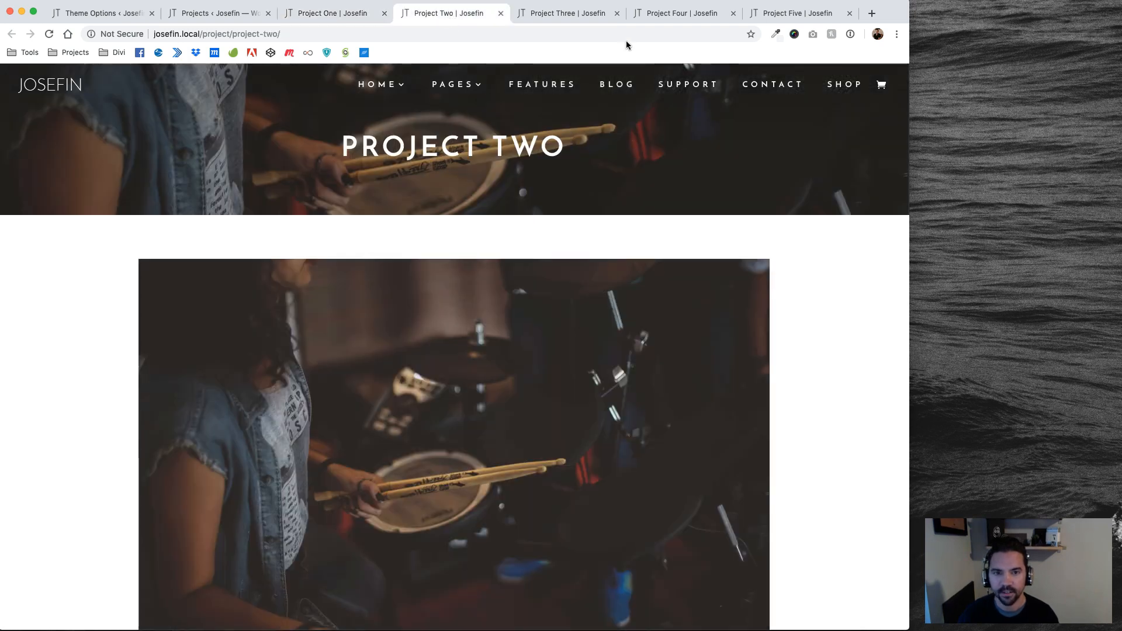
click(596, 14)
click(699, 13)
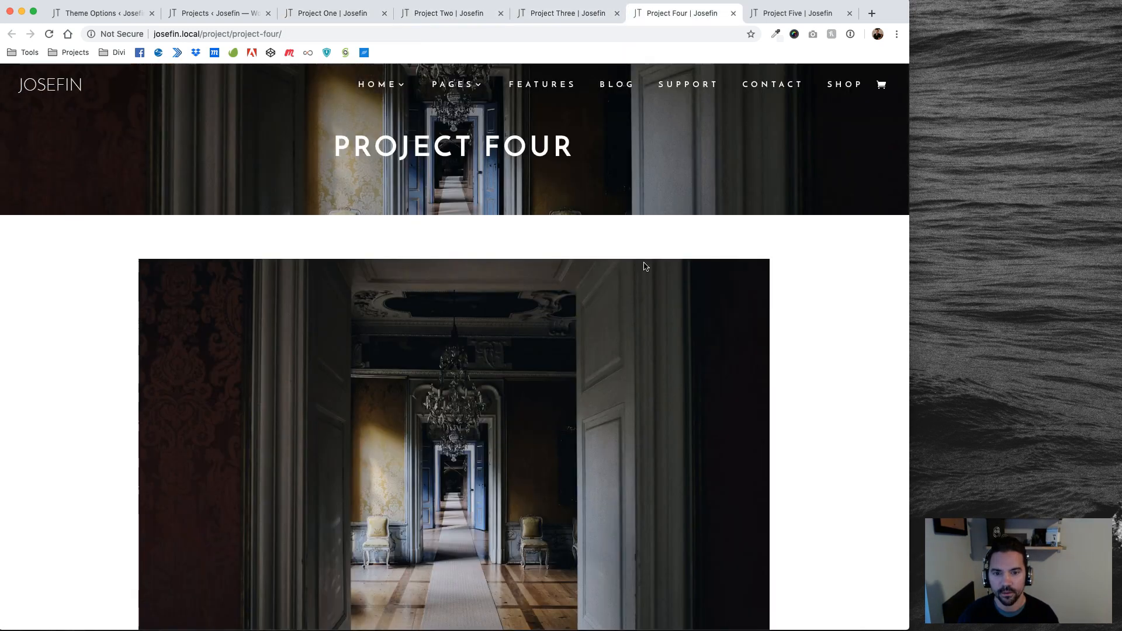
click(805, 13)
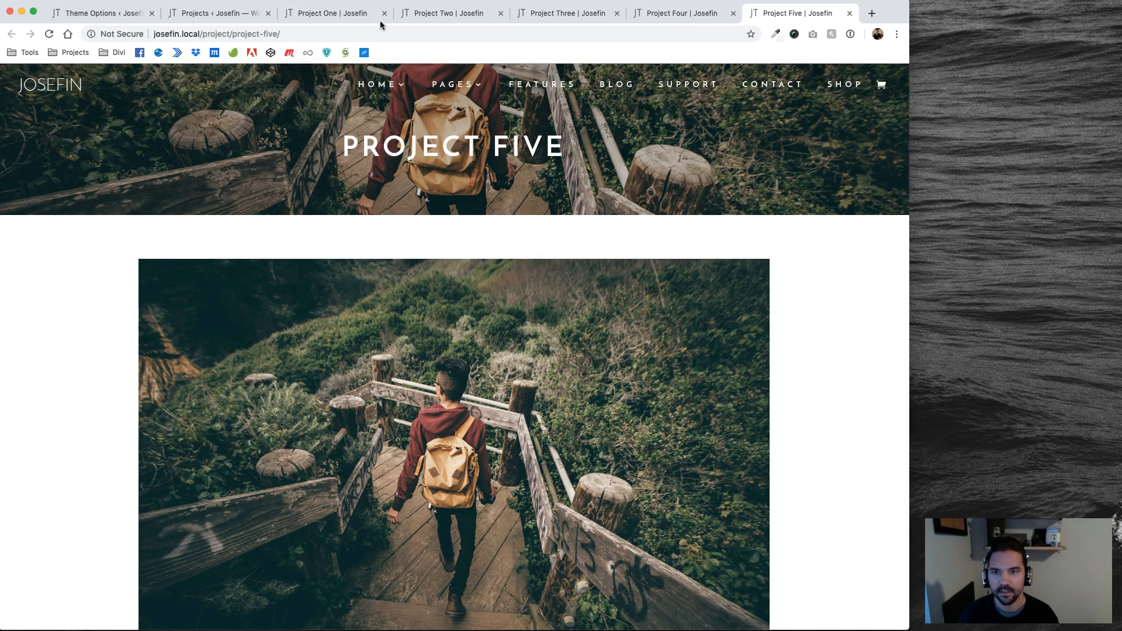
- Close the live pages of Project Two, Three, Four and Five, keeping Project One open
click(501, 13)
click(501, 13)
click(501, 13)
click(501, 12)
- Open Project One for editing in a new browser tab and place it just before the live Project One page
click(300, 13)
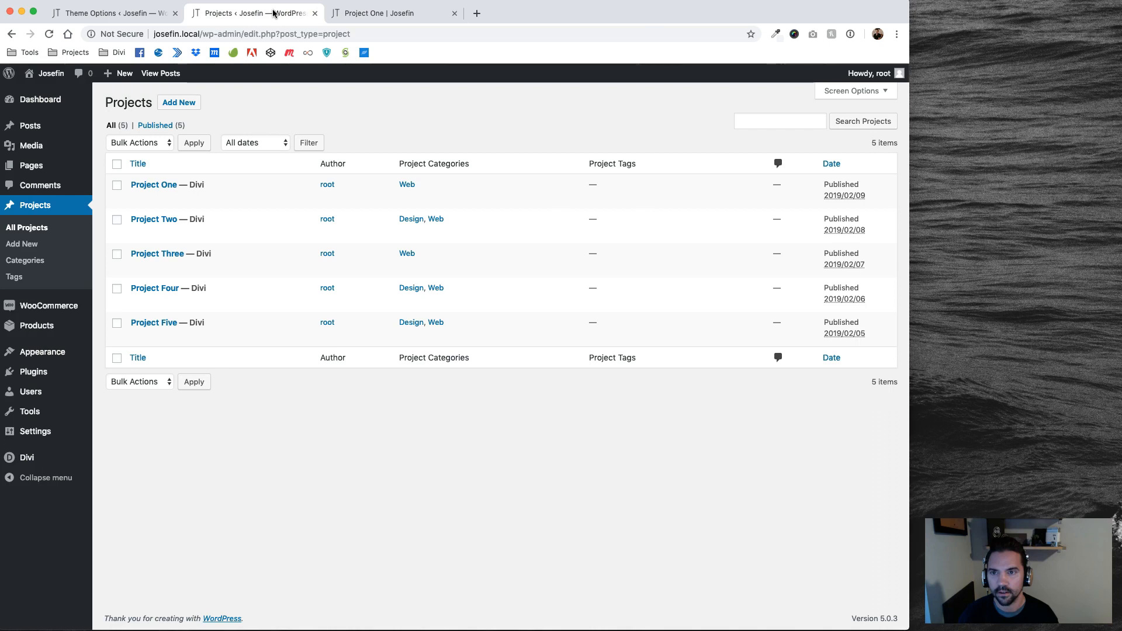
right_click(169, 185)
click(195, 188)
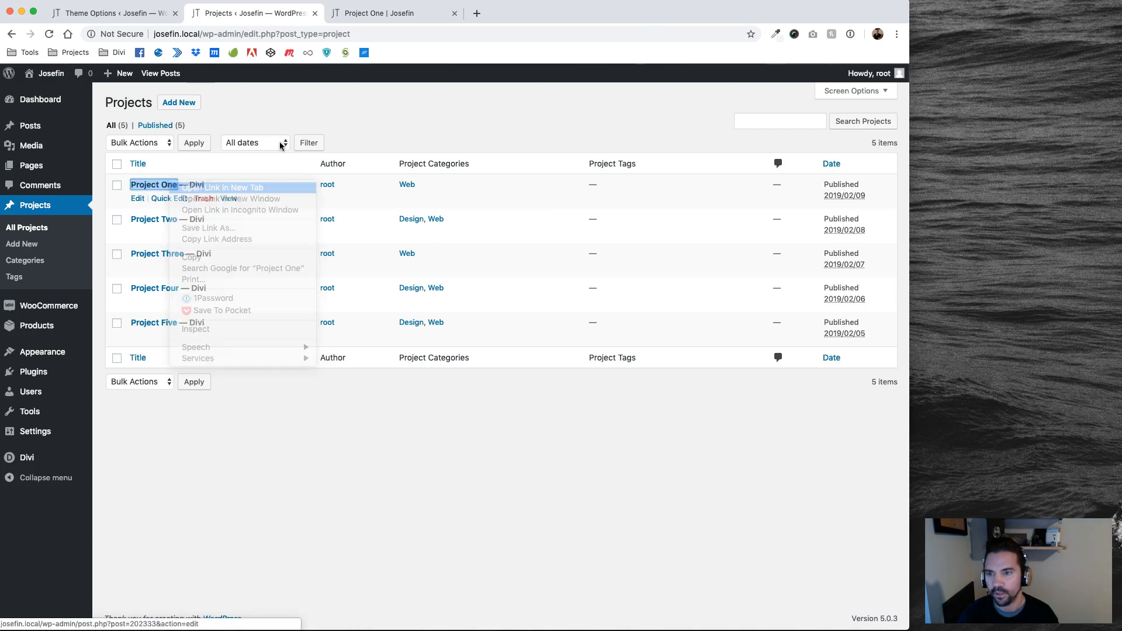
drag(508, 13, 405, 15)
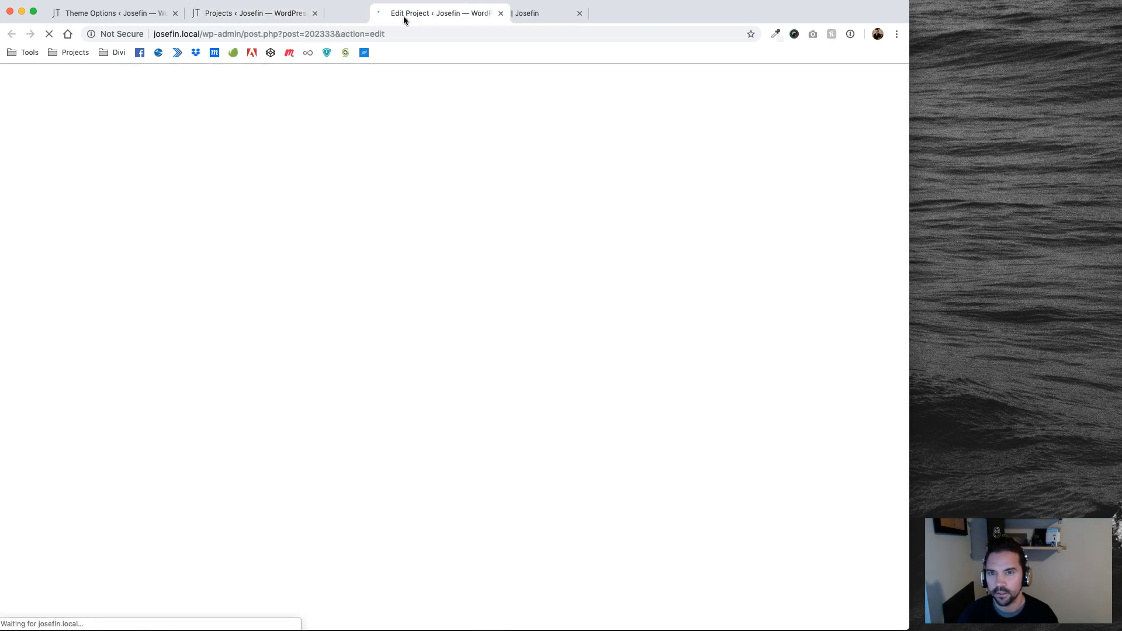
- Start a new project from the projects list and title it "Test Project"
click(283, 13)
click(179, 102)
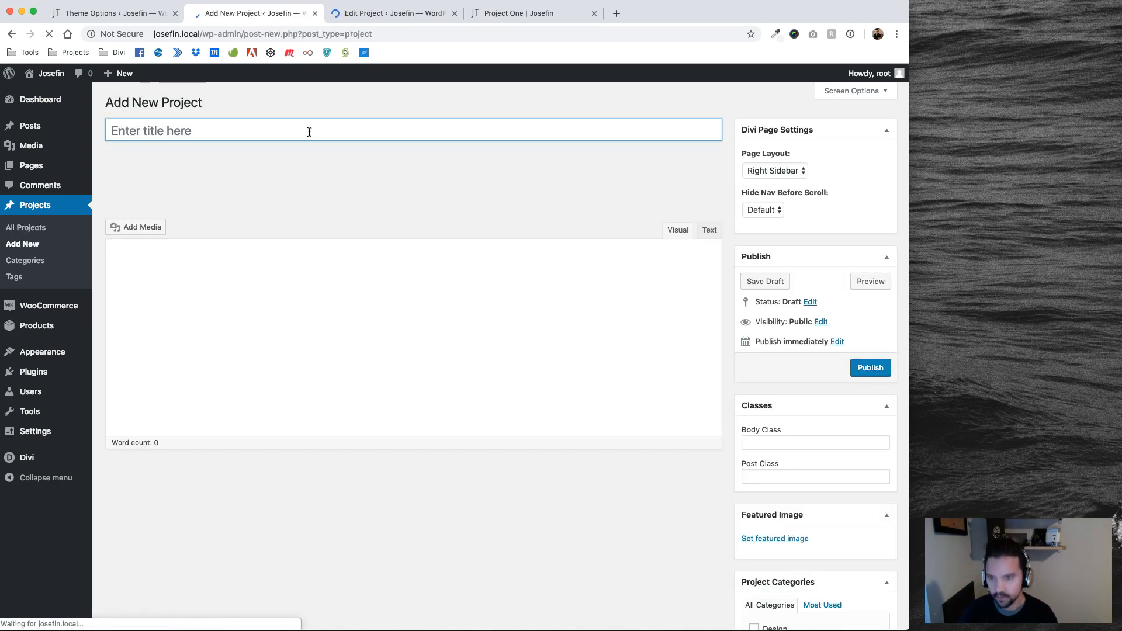
text(TEst)
key(BackSpace)
key(BackSpace)
text(est )
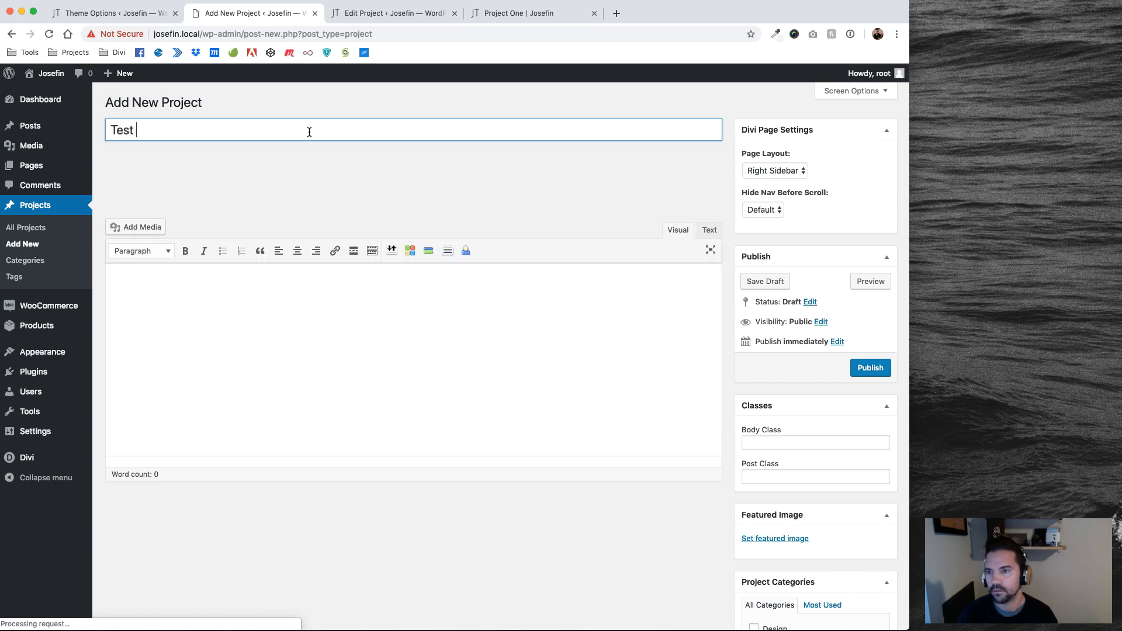
text(Project)
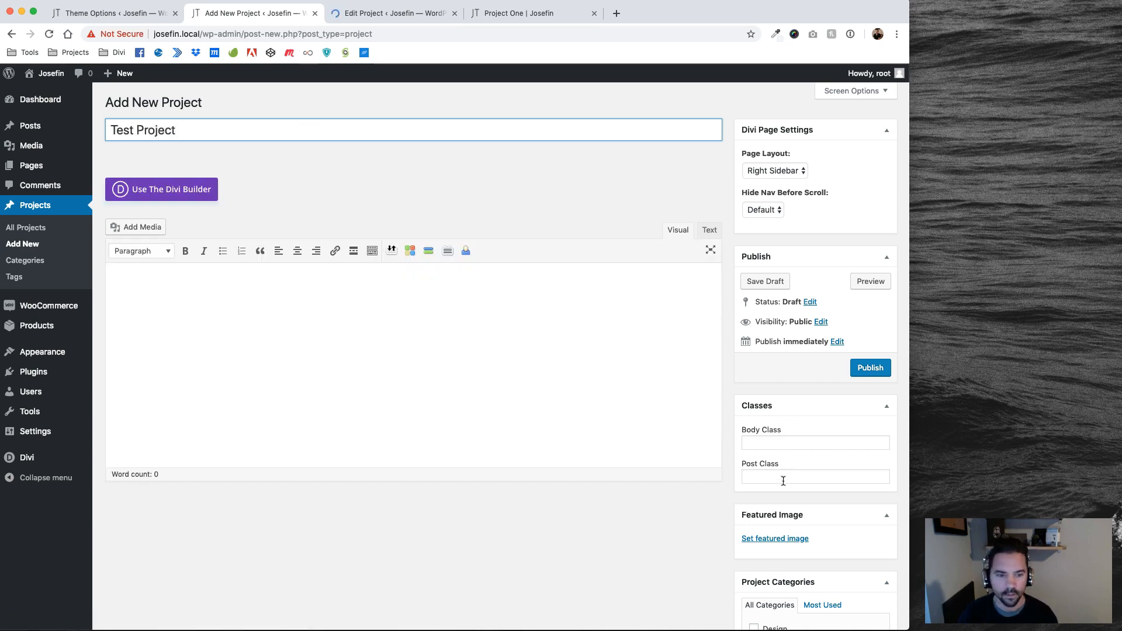
- Set the fogMountains image from the media library as the project's featured image
click(772, 538)
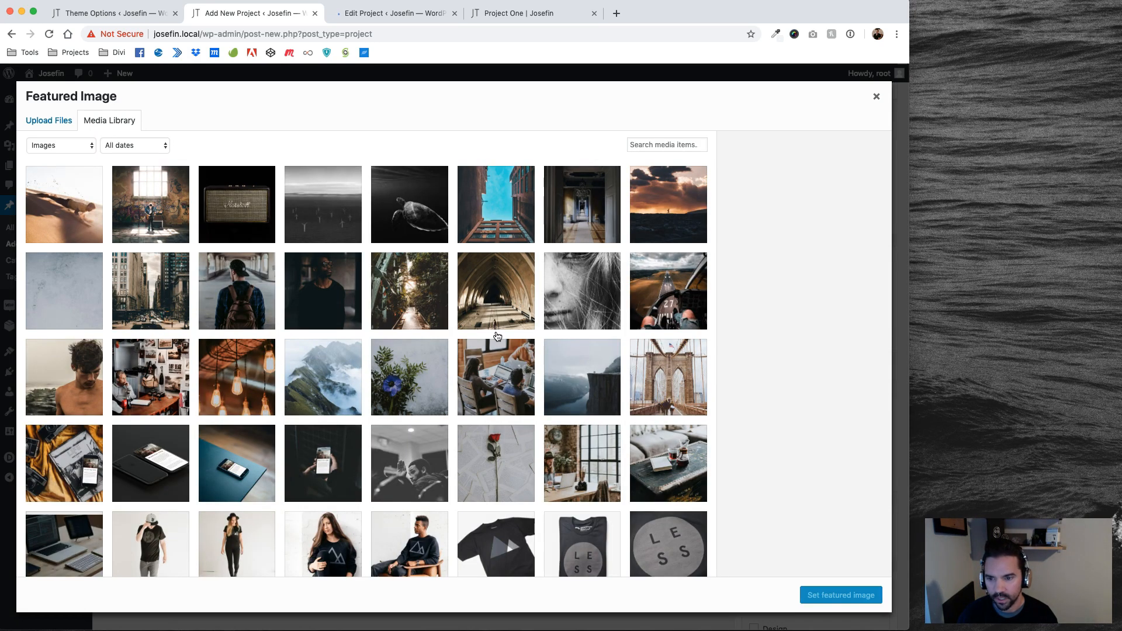
click(223, 410)
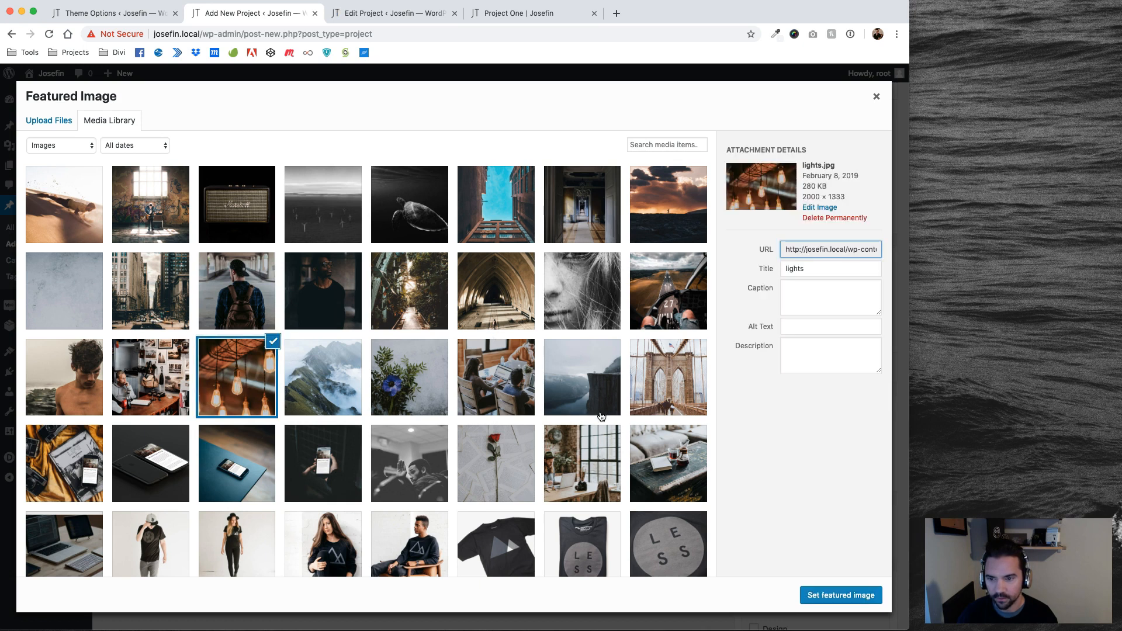
click(324, 386)
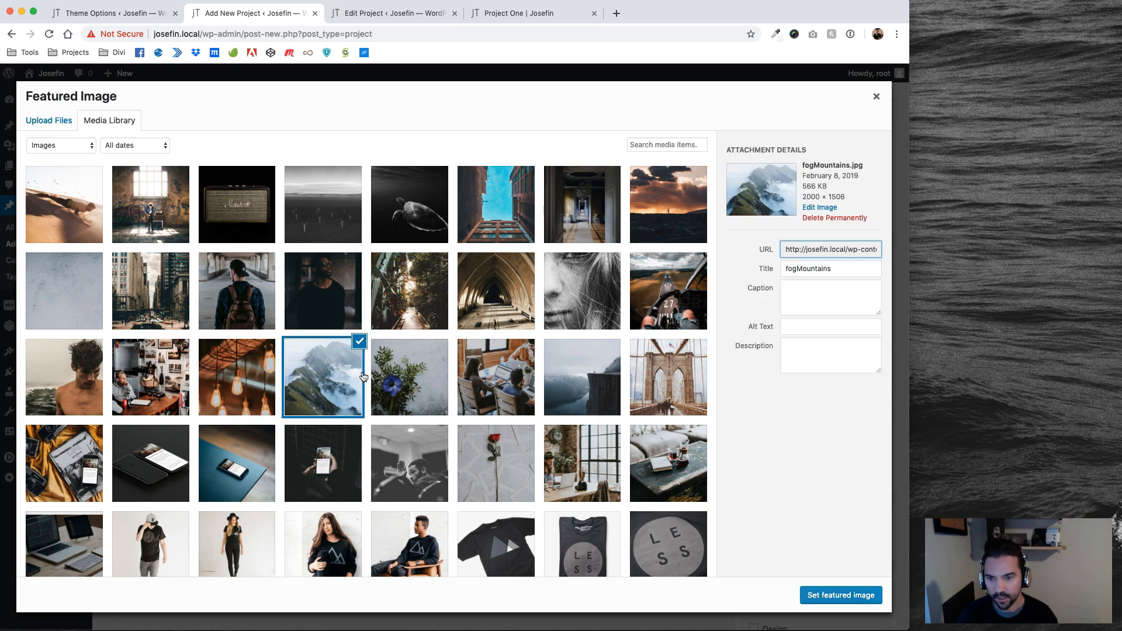
click(841, 595)
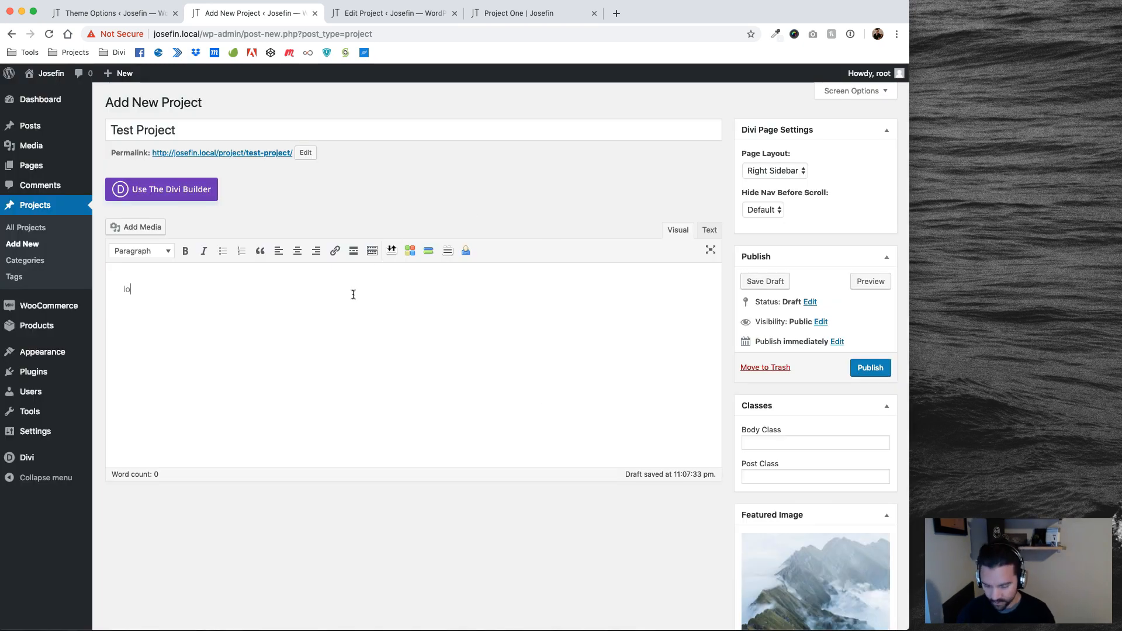
- Fill the project body with two lorem ipsum paragraphs and publish the project
text(remlorem)
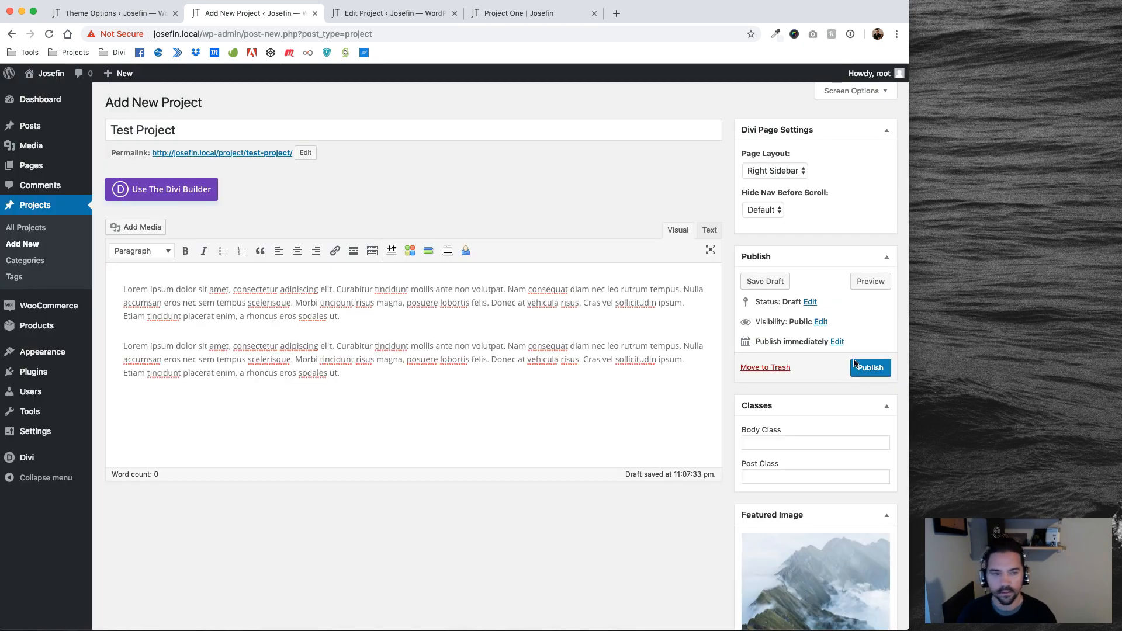
click(871, 368)
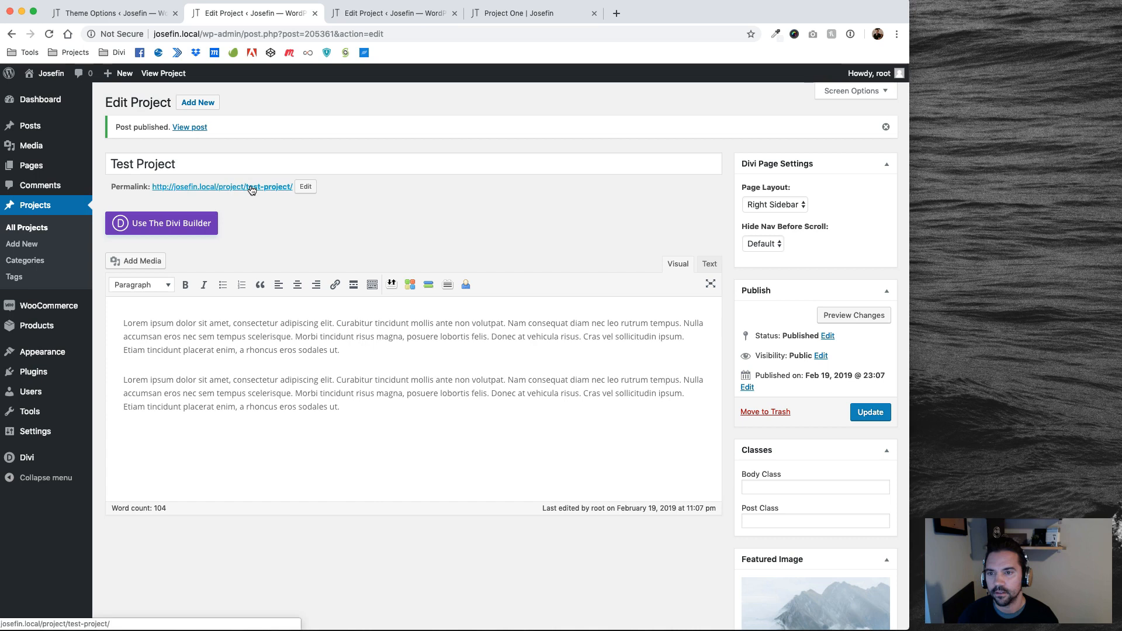
- Open the published Test Project page in a new tab beside its editor and review the default layout
right_click(257, 186)
click(304, 193)
drag(641, 13, 387, 14)
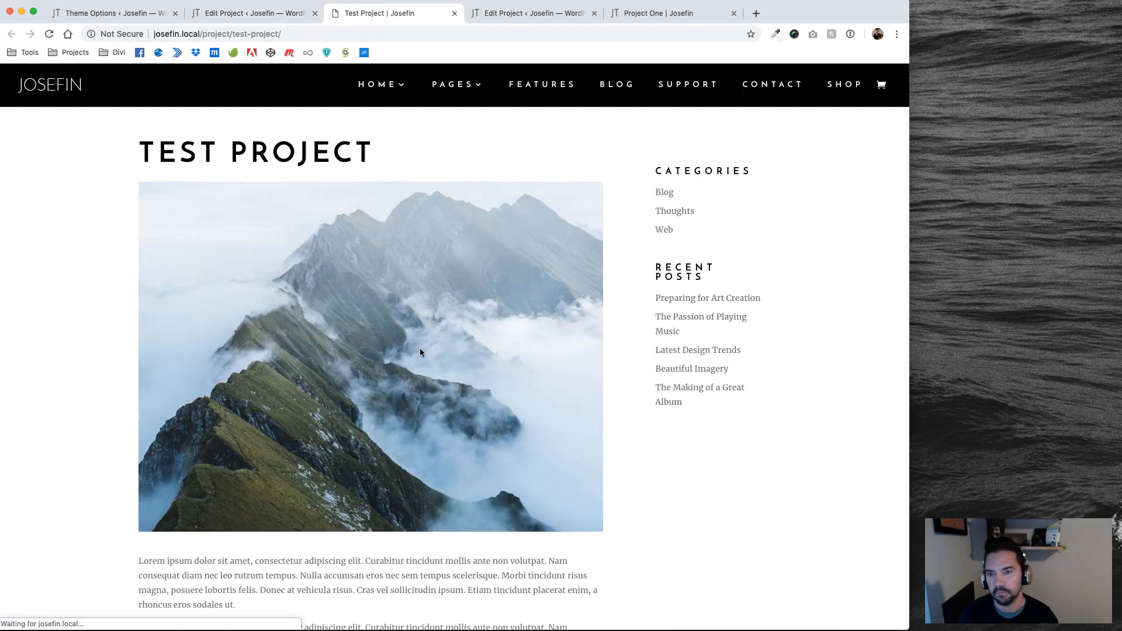
scroll(419, 348, down, 10)
scroll(420, 348, up, 10)
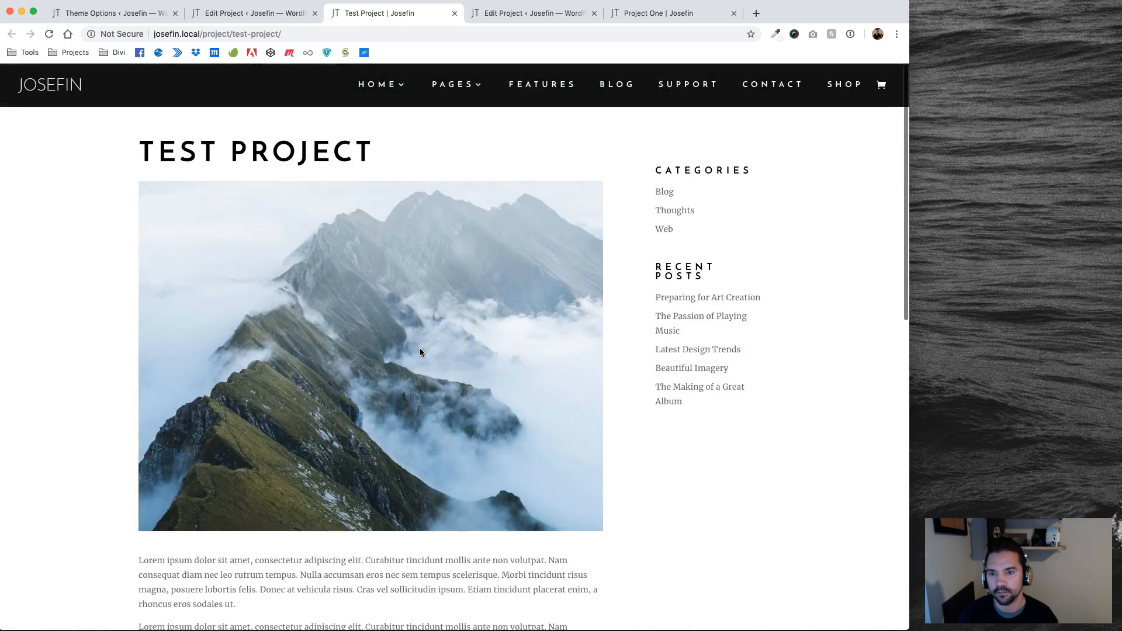
click(274, 16)
click(197, 225)
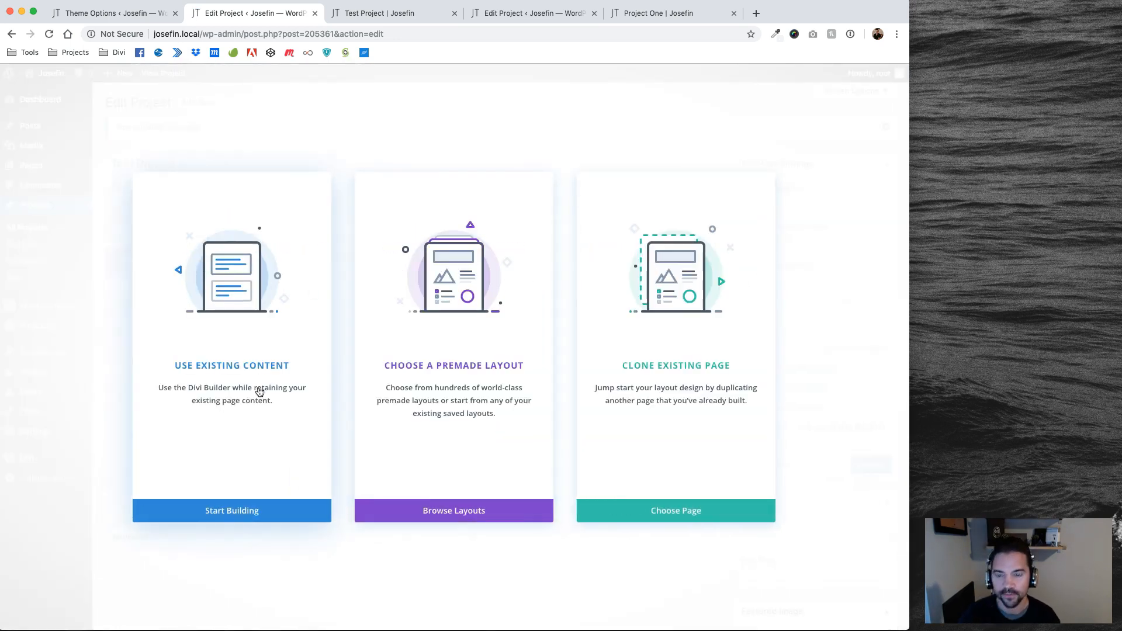
click(616, 14)
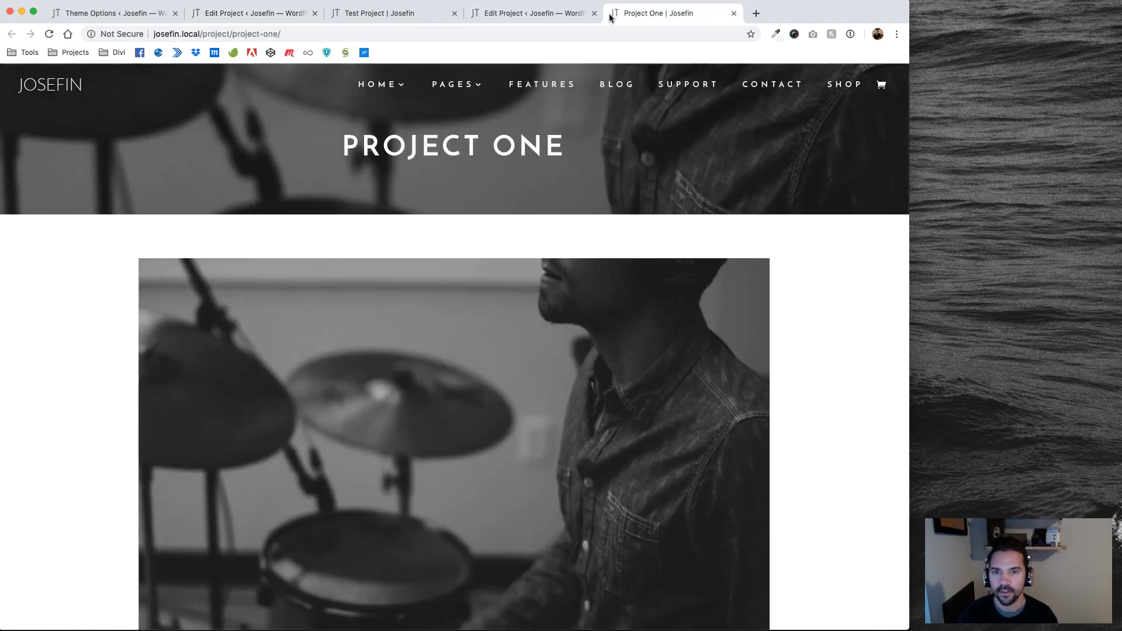
click(295, 17)
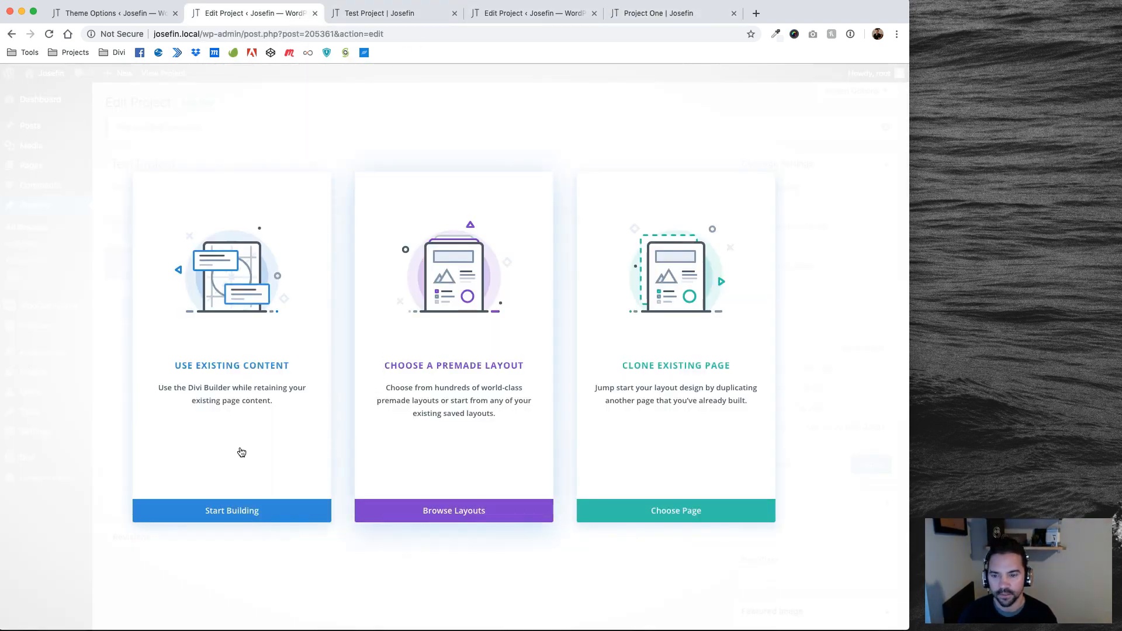
click(222, 512)
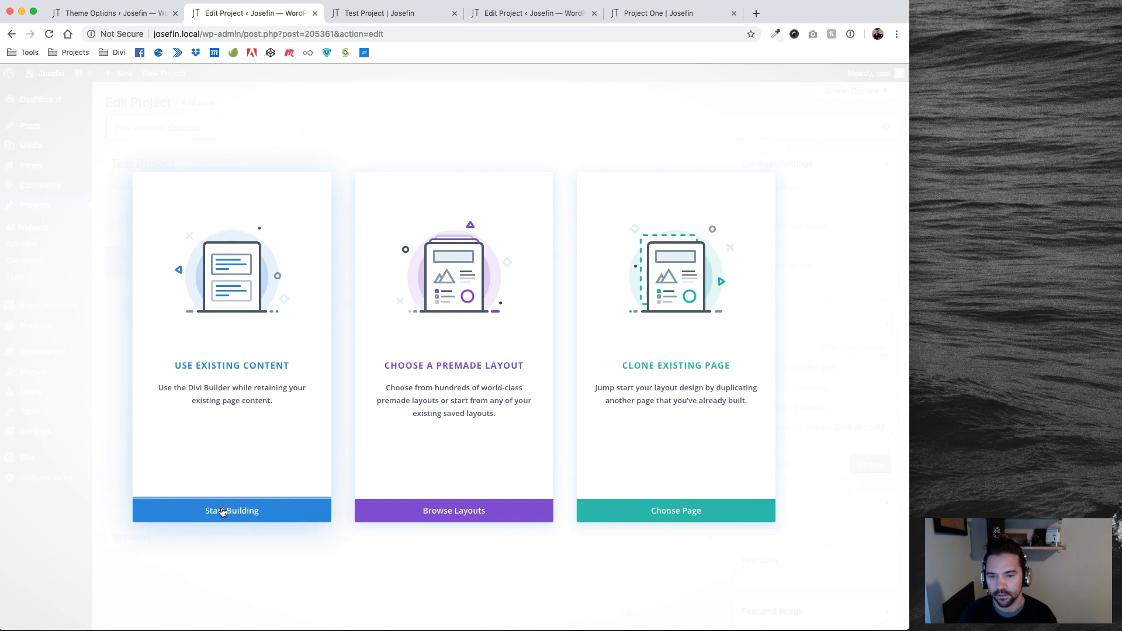
click(202, 228)
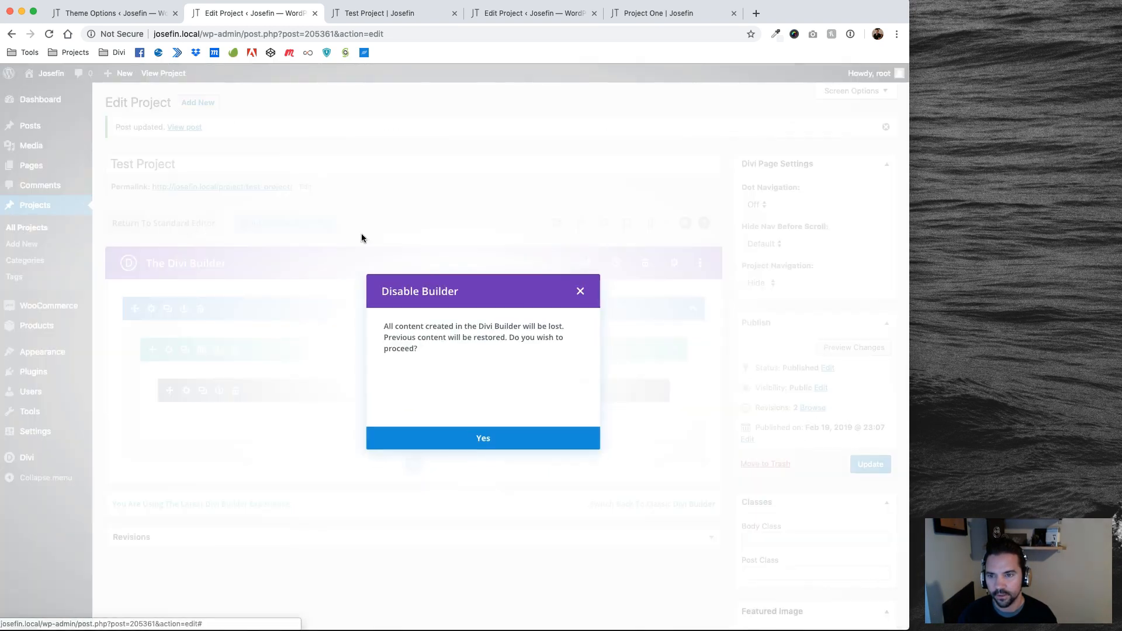
click(484, 448)
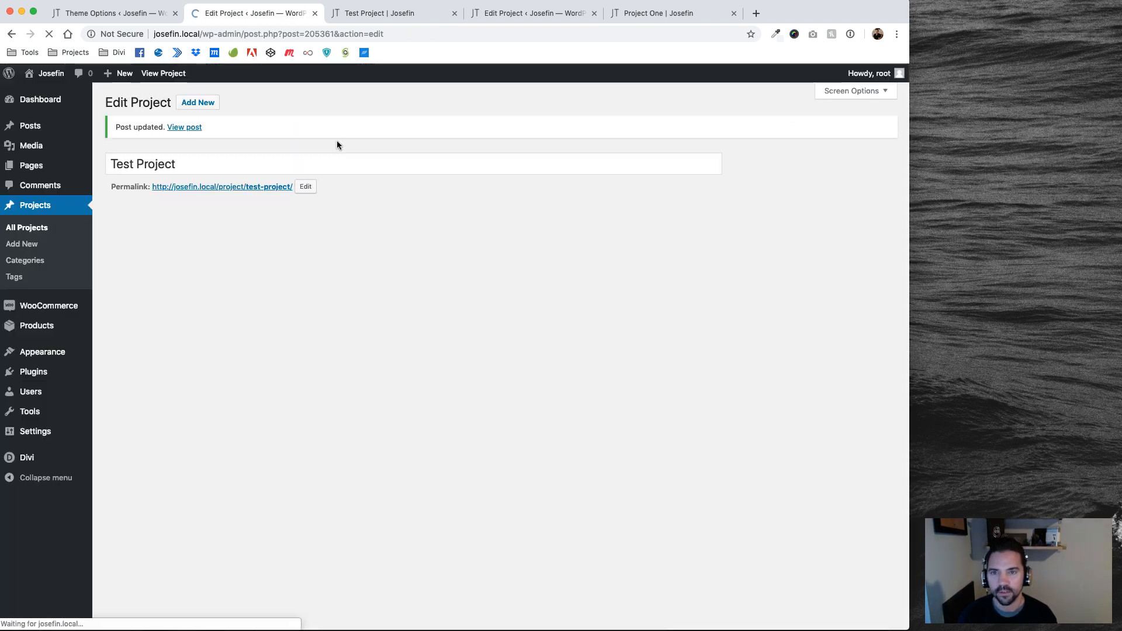
- Glance at the live Project One page and delete all body text from Test Project
click(653, 15)
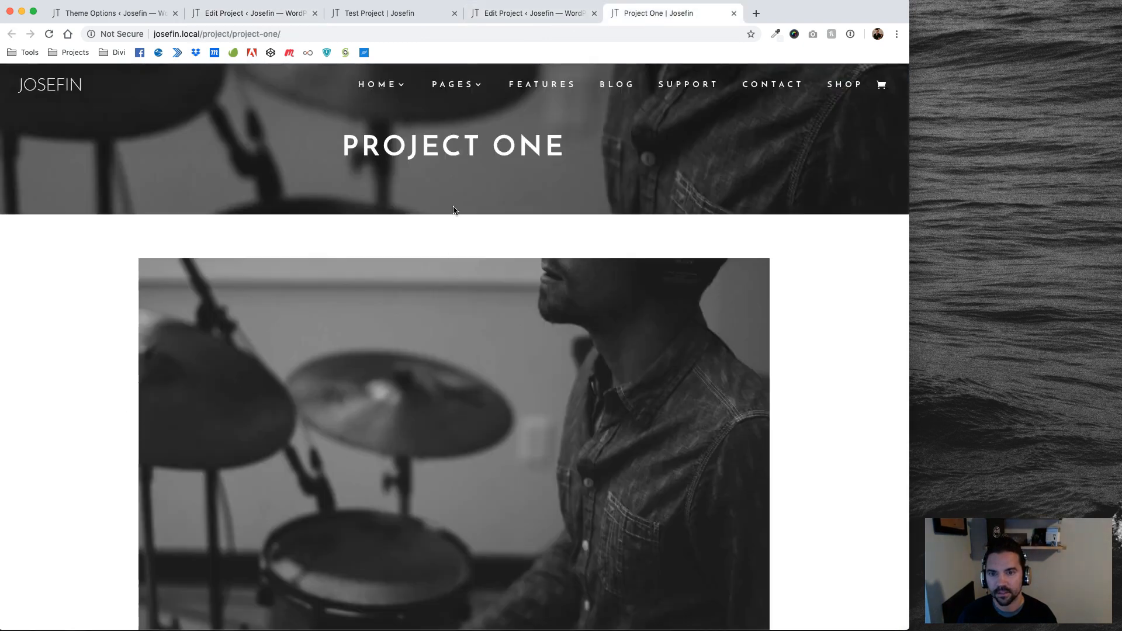
click(253, 14)
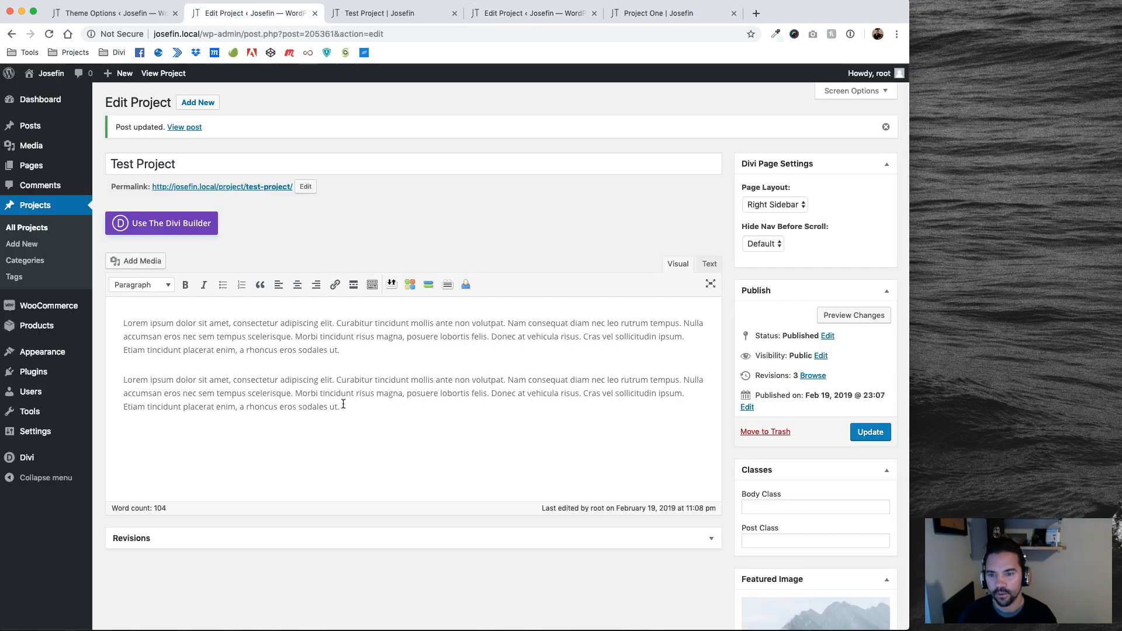
key(ctrl+a)
key(BackSpace)
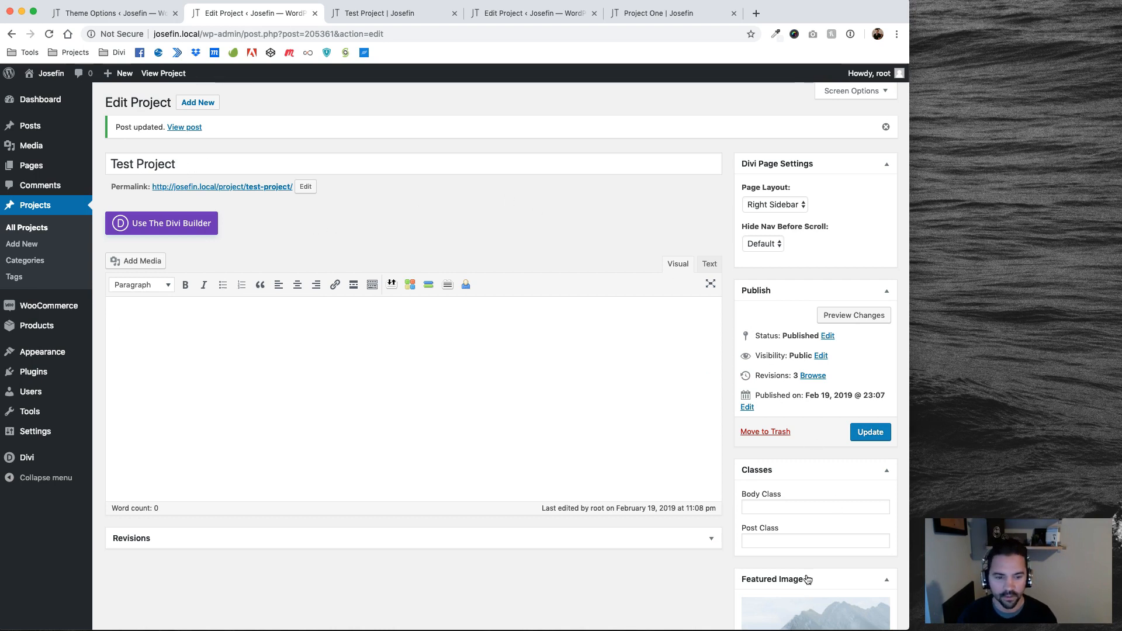
- Copy the body class fadeWithPadding from Project One into Test Project's Body Class field
click(526, 13)
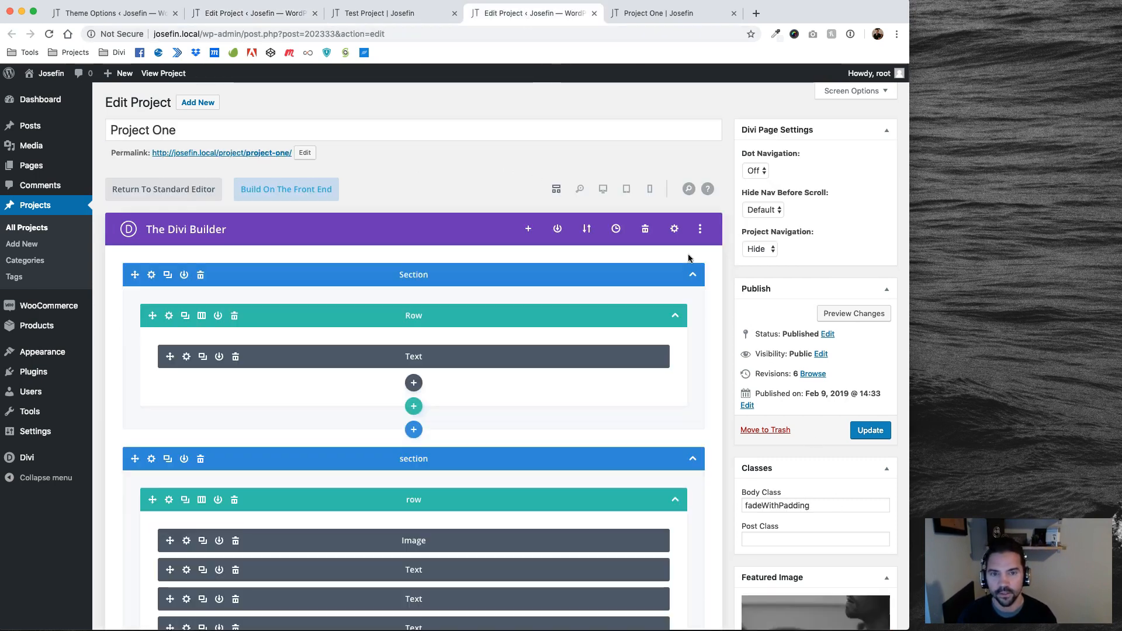
double_click(816, 510)
key(ctrl+c)
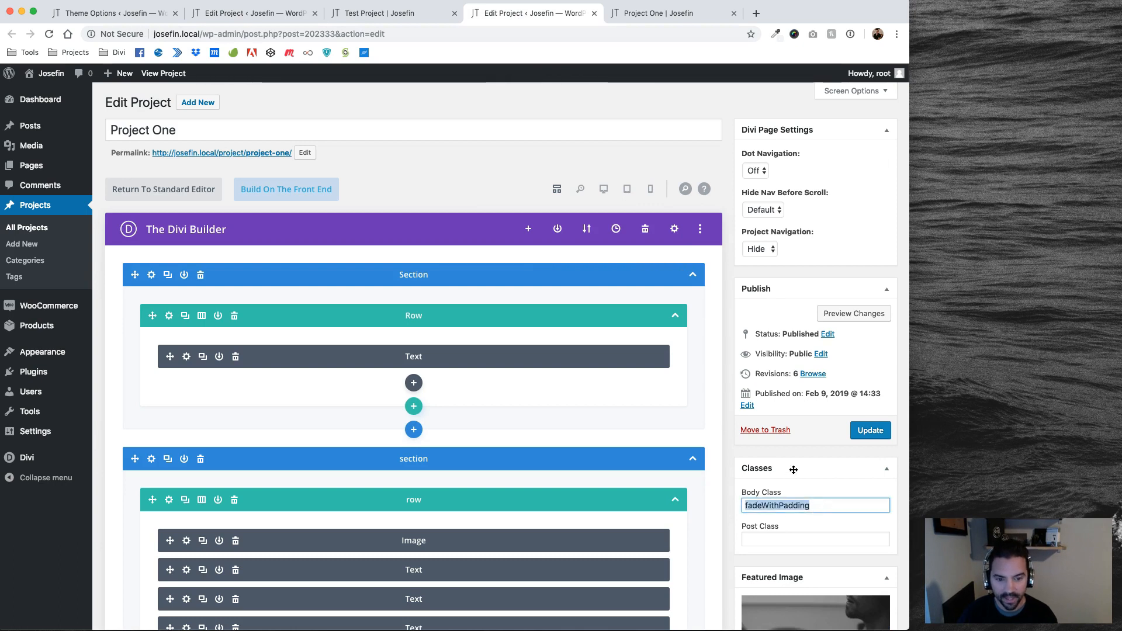
click(254, 13)
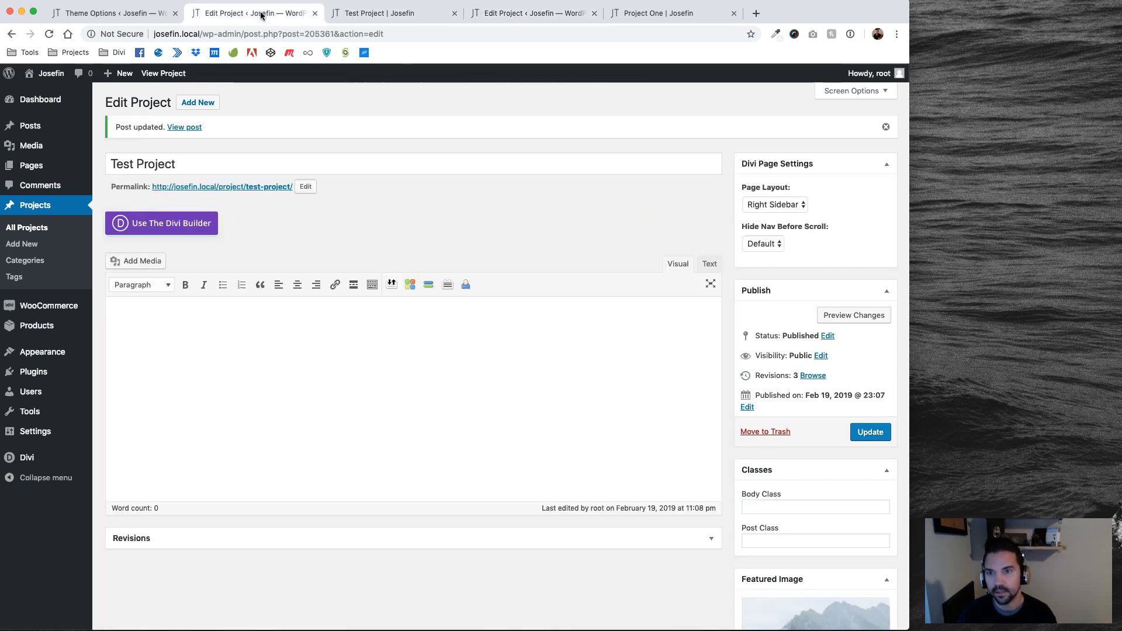
click(761, 506)
key(ctrl+v)
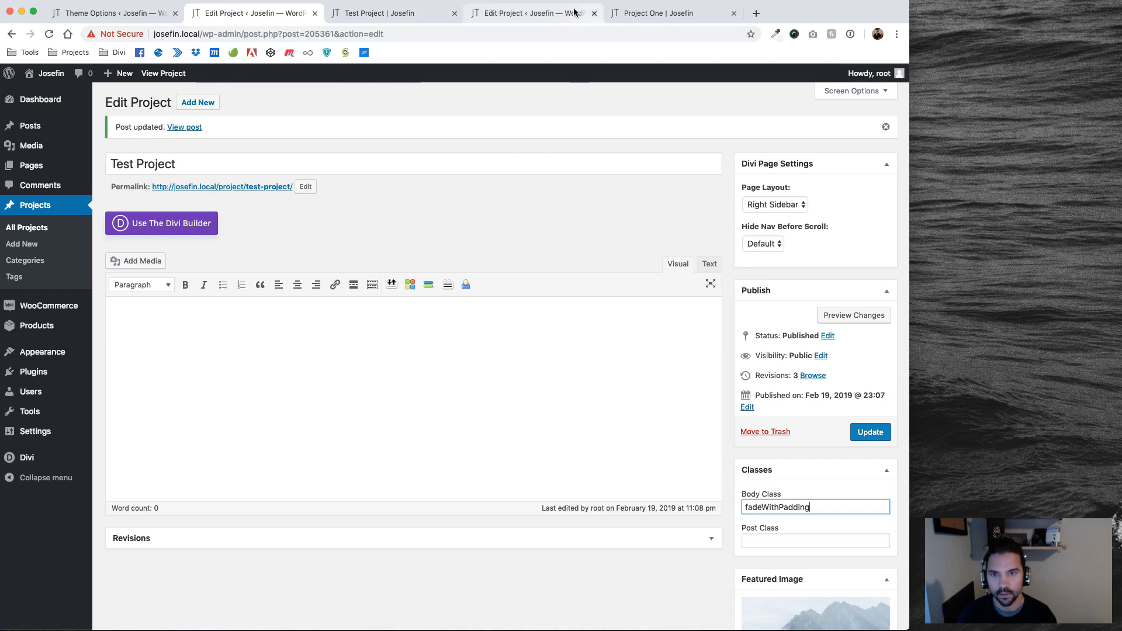
click(327, 245)
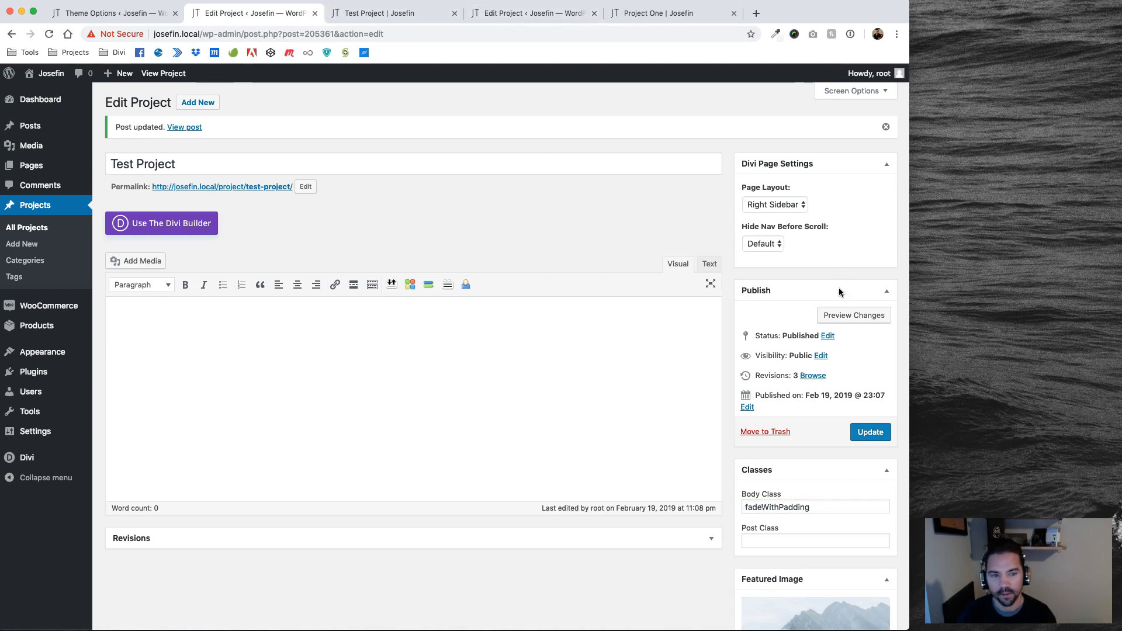
- Update Test Project, and switch it to the Divi Builder to try loading the saved layout Project Layout
click(868, 433)
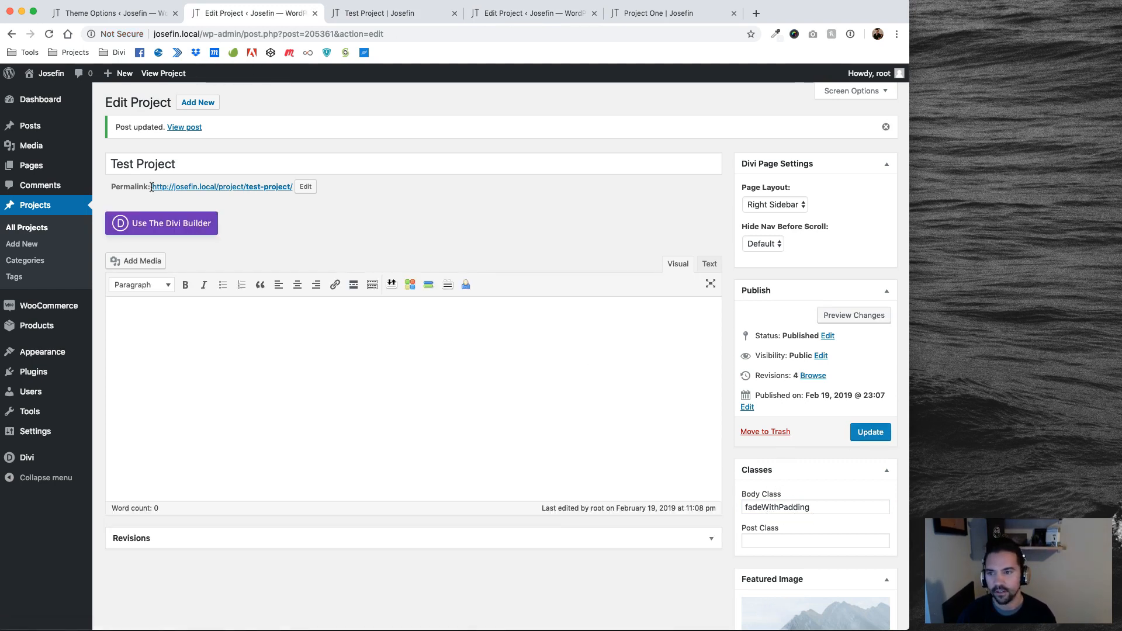
click(170, 228)
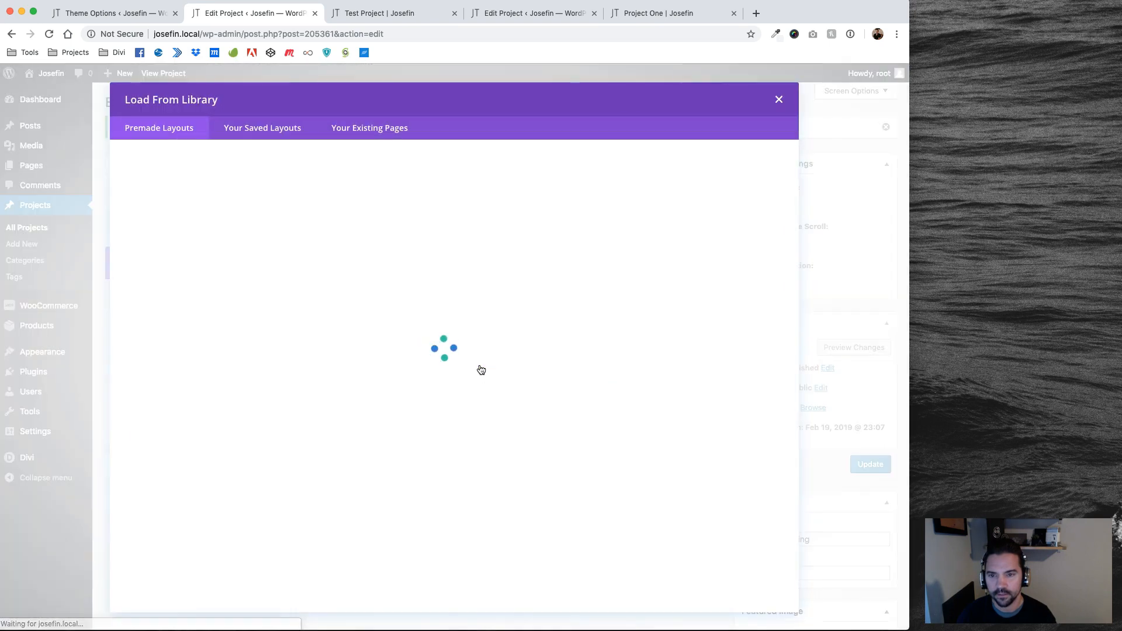
click(283, 133)
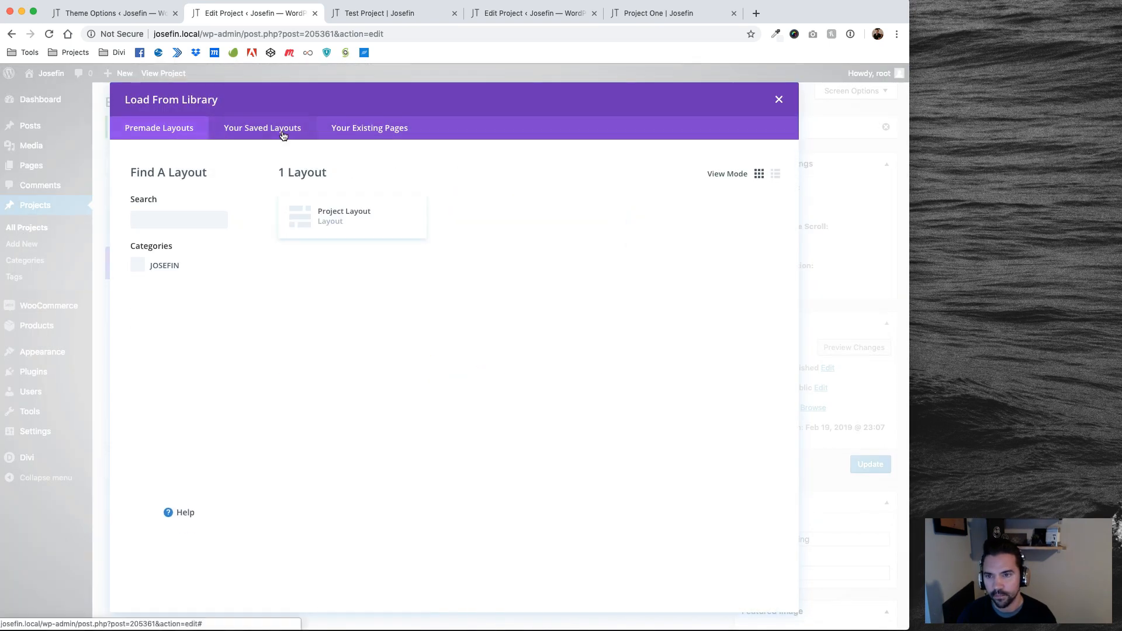
click(348, 216)
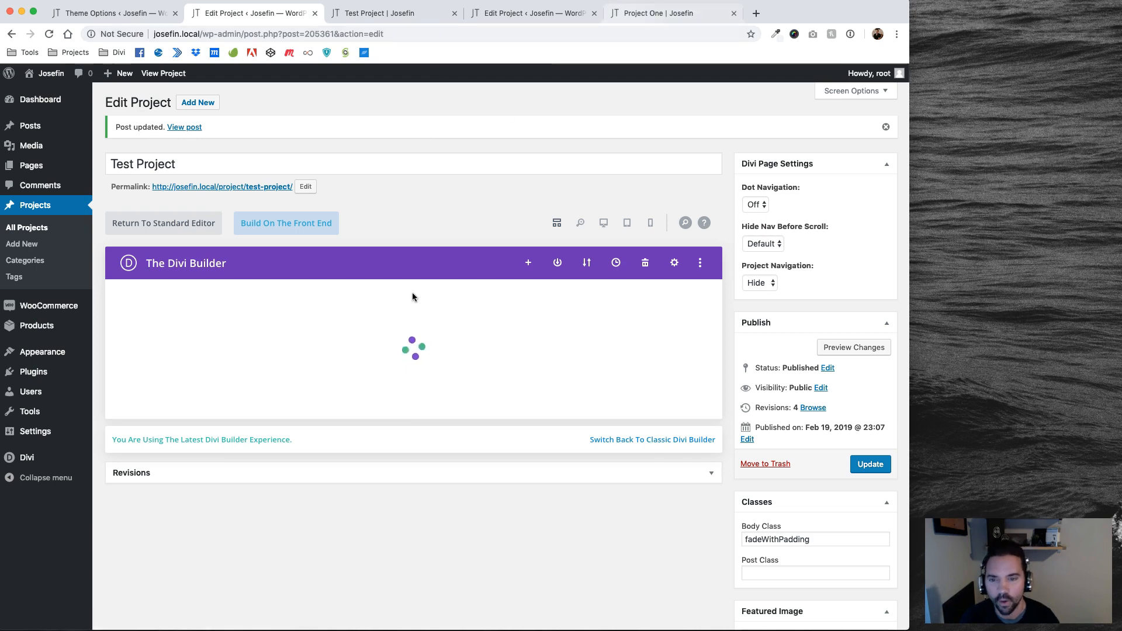
- Examine Project One's section and module structure in the builder, and review its header, image and body text in desktop view
click(565, 12)
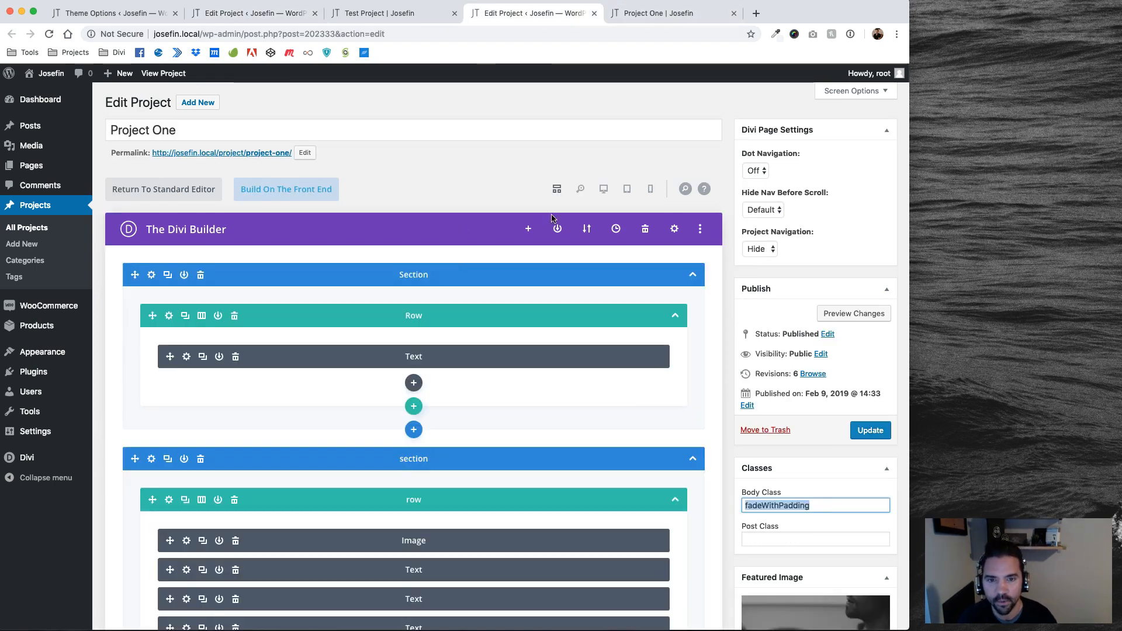
scroll(410, 181, down, 3)
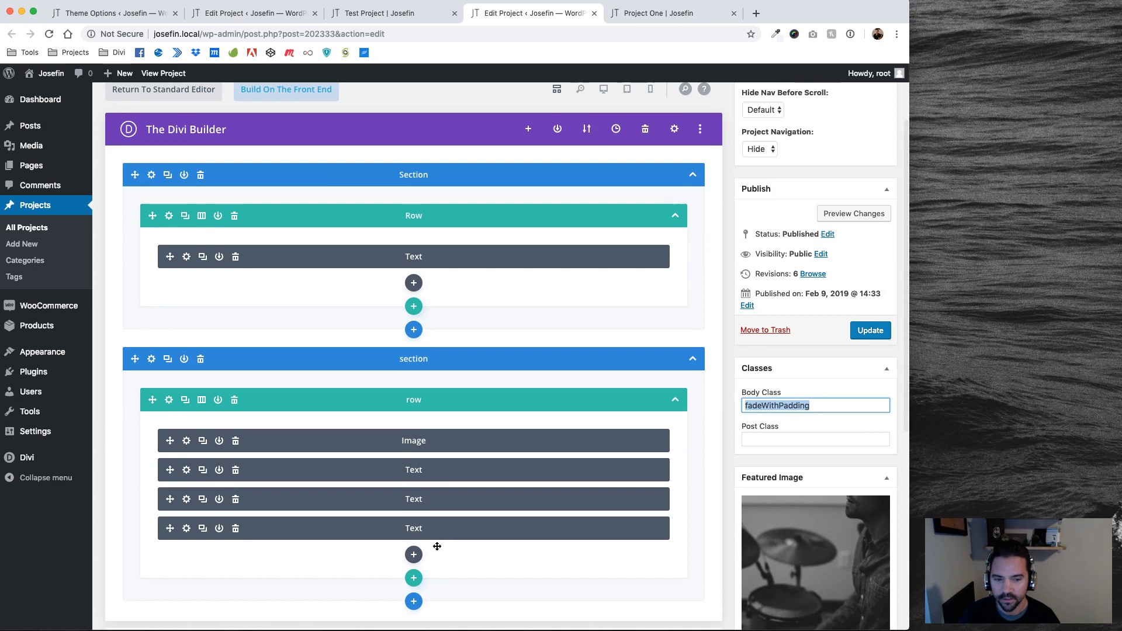
scroll(433, 537, up, 3)
click(604, 188)
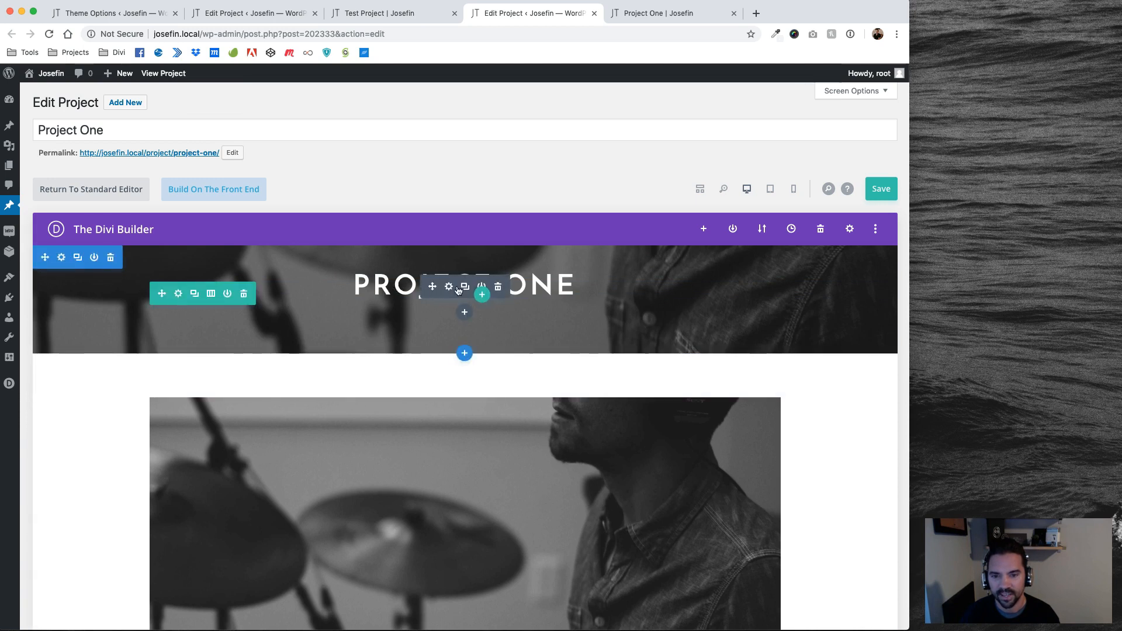
scroll(547, 380, down, 2)
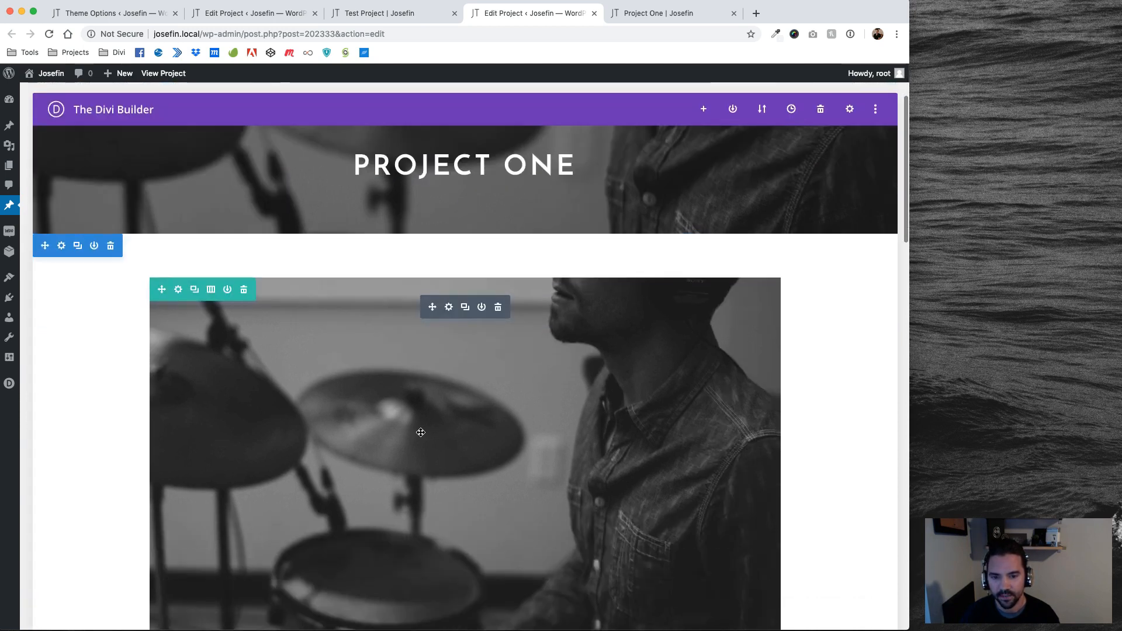
scroll(340, 379, down, 1)
scroll(488, 368, down, 3)
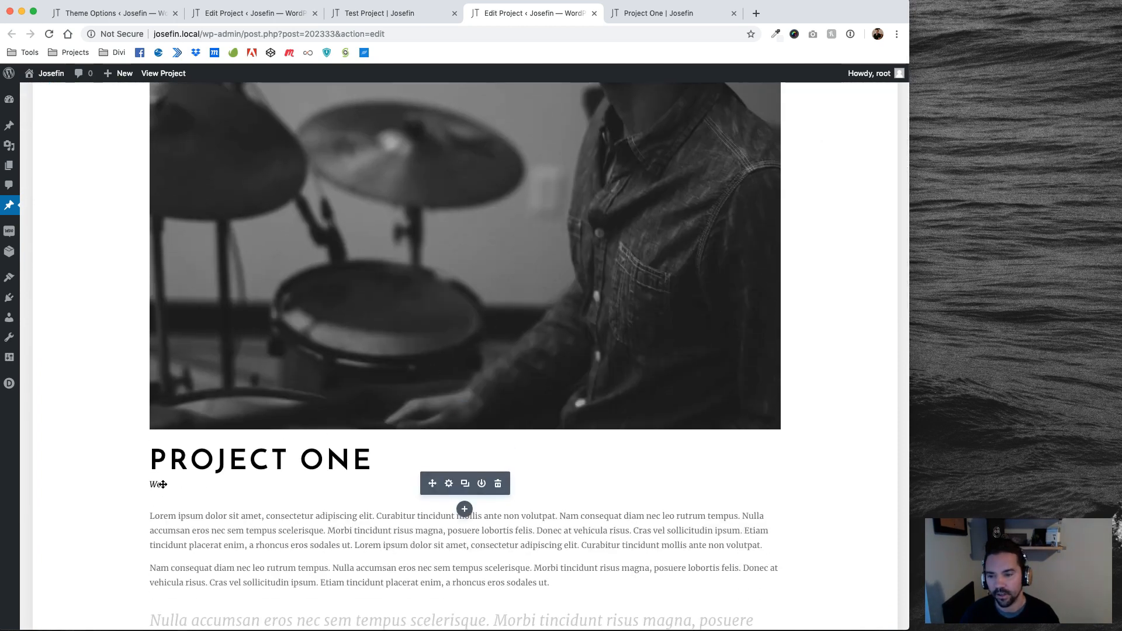
scroll(409, 481, down, 2)
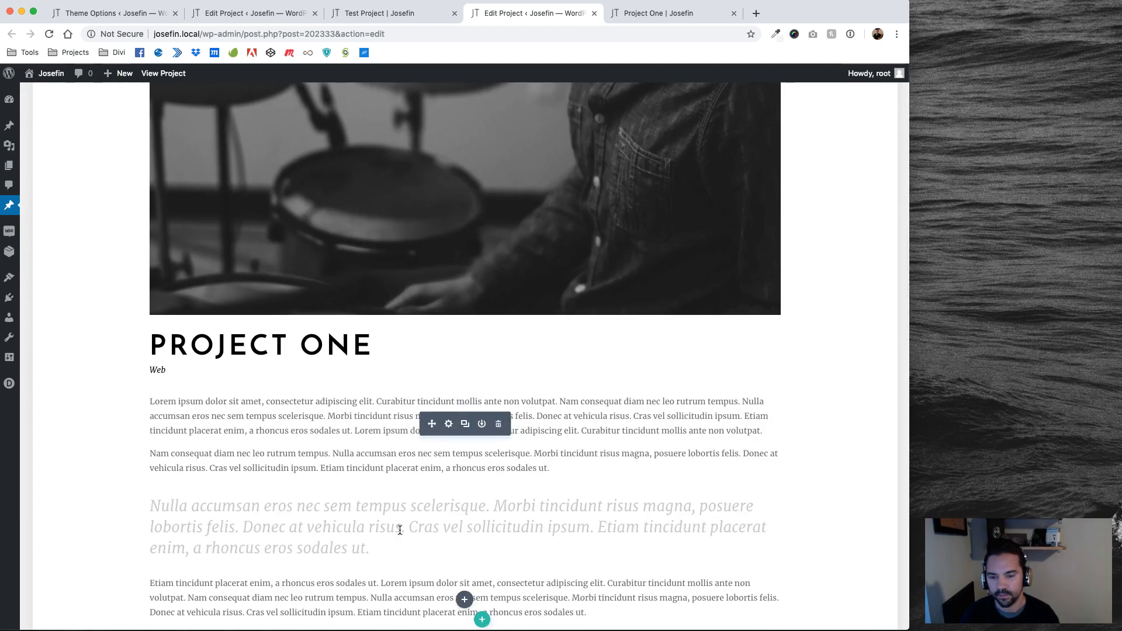
scroll(400, 535, down, 2)
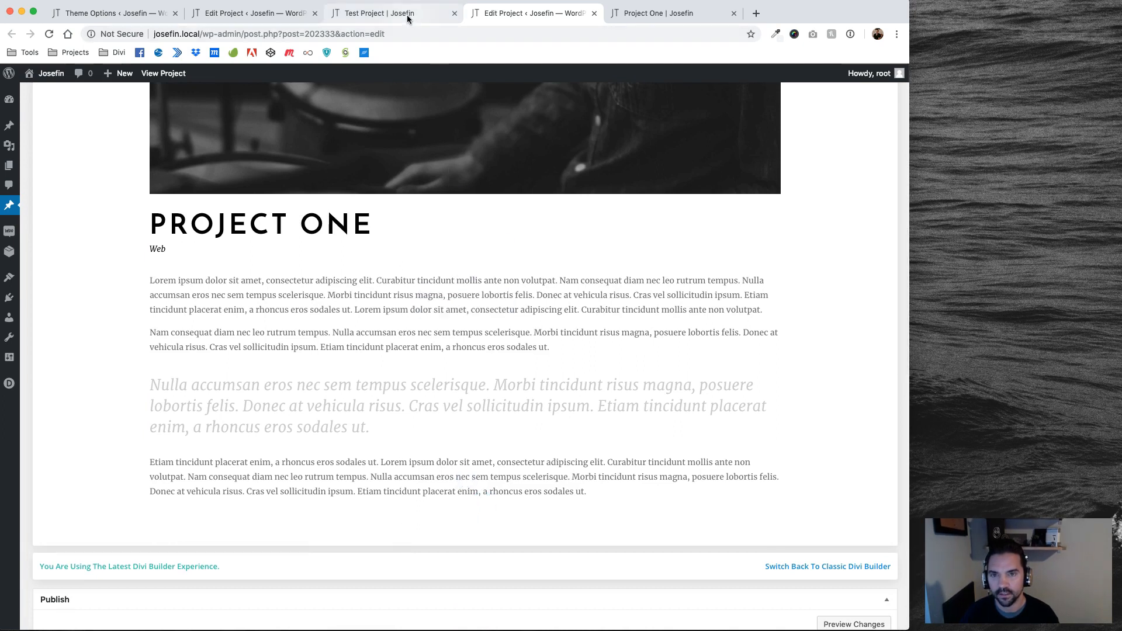
- Return to the Test Project editor and reload it, discarding the unsaved changes
click(382, 13)
click(291, 21)
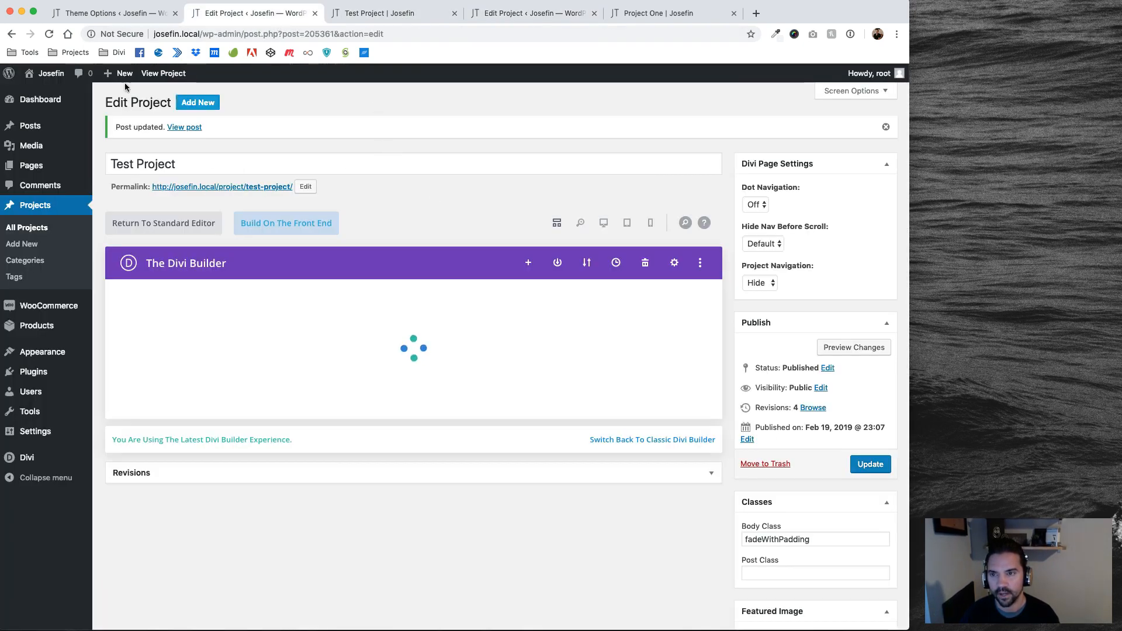
click(49, 34)
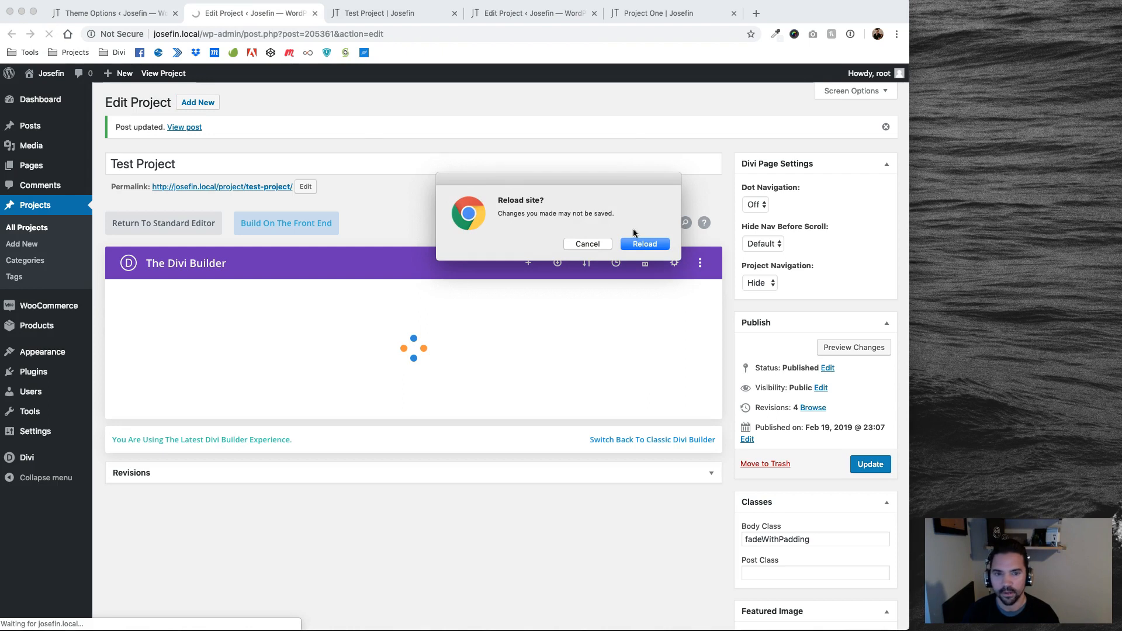
click(640, 244)
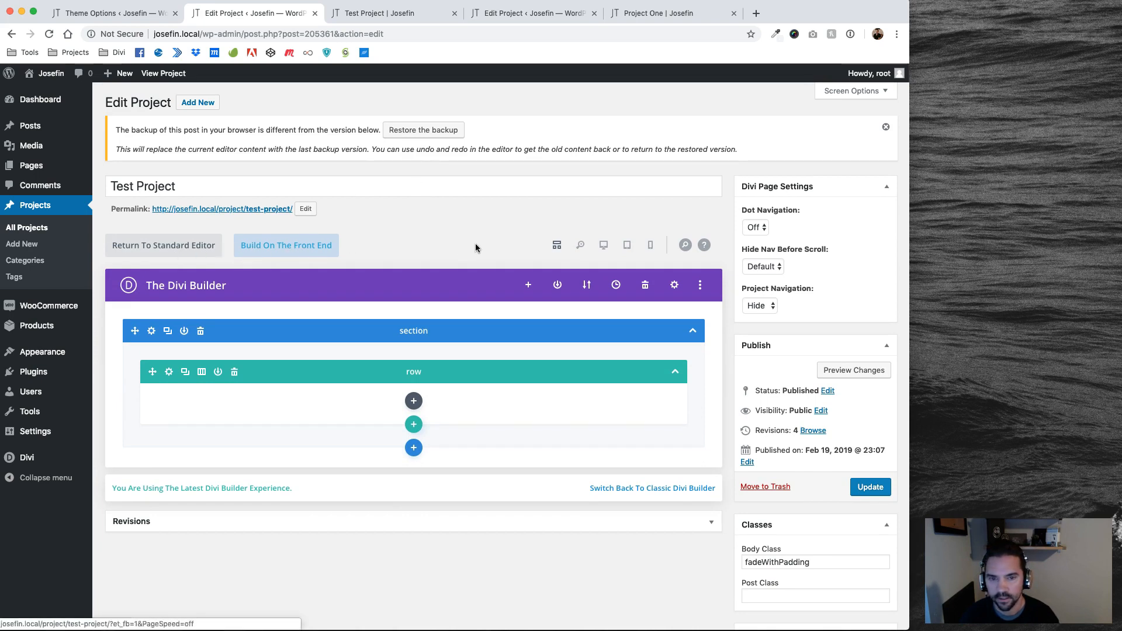
- Try again to load the saved Project Layout into Test Project, and reload the editor to abandon the attempt
click(529, 287)
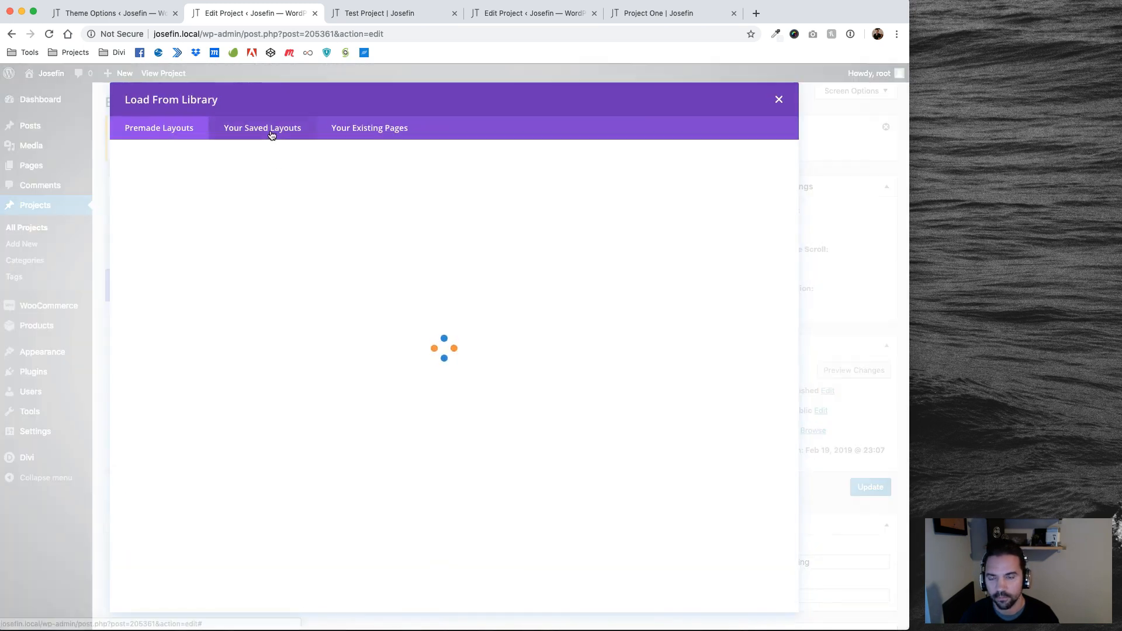
click(270, 132)
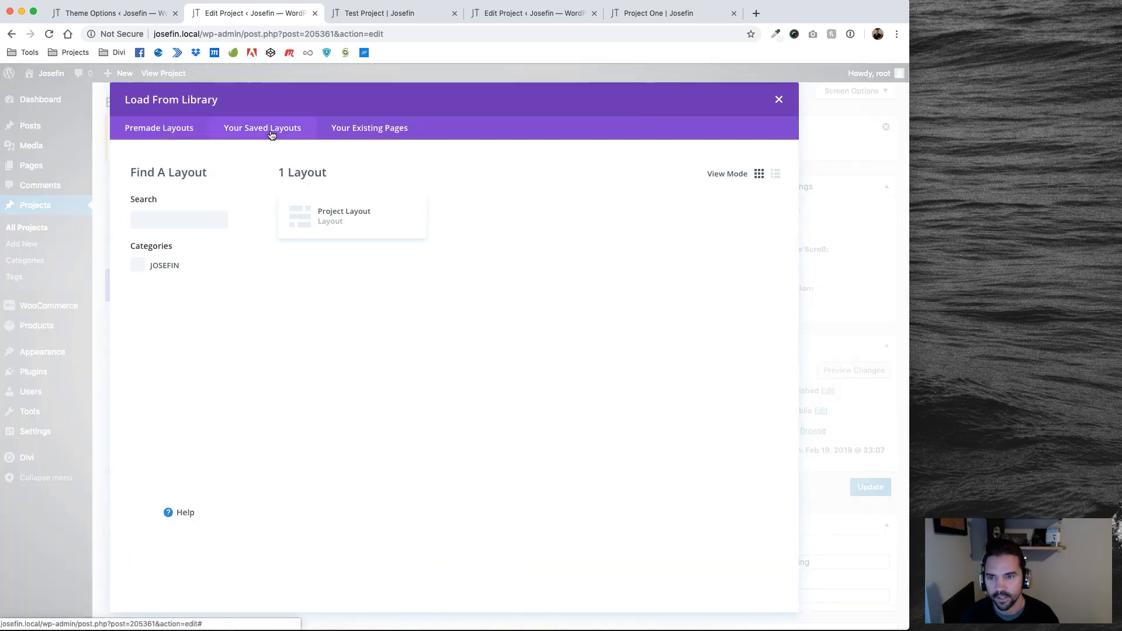
click(347, 220)
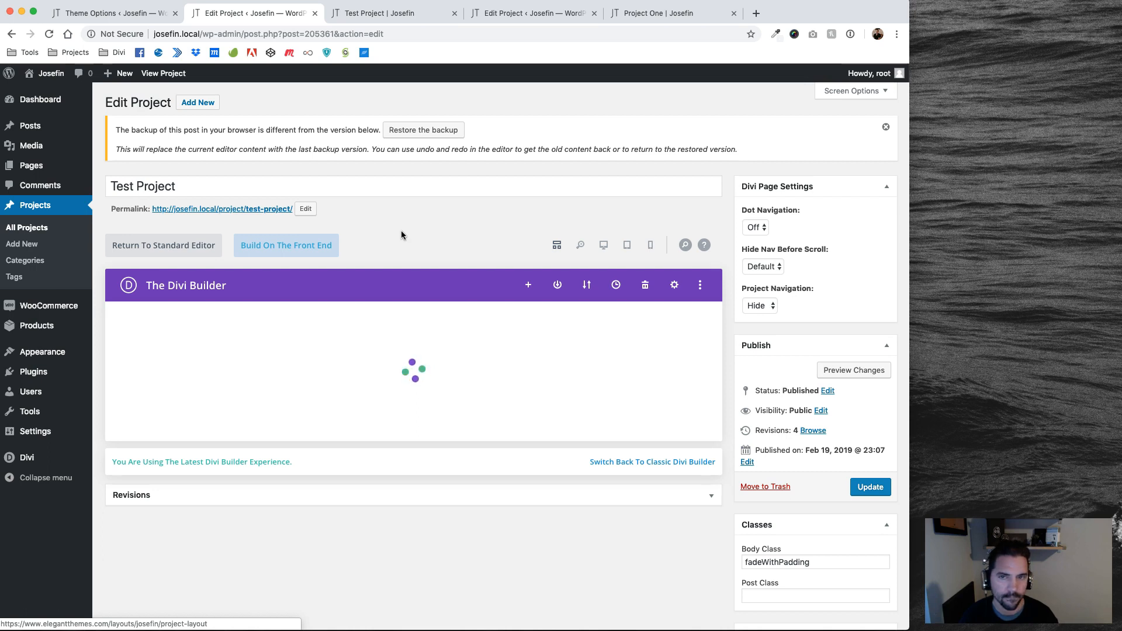
click(430, 15)
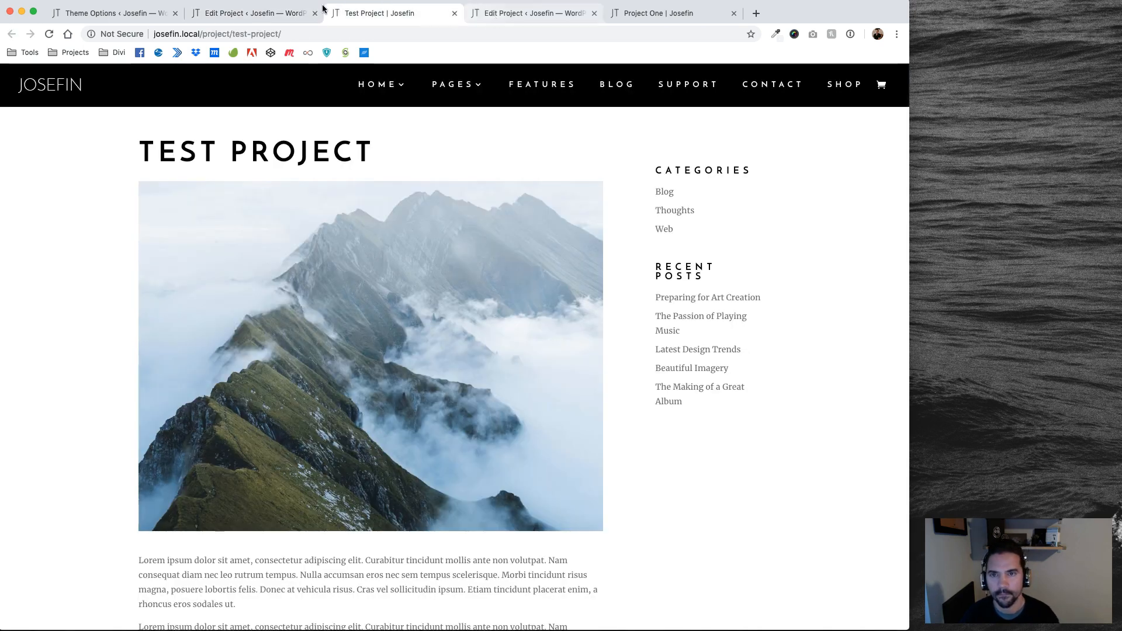
click(278, 17)
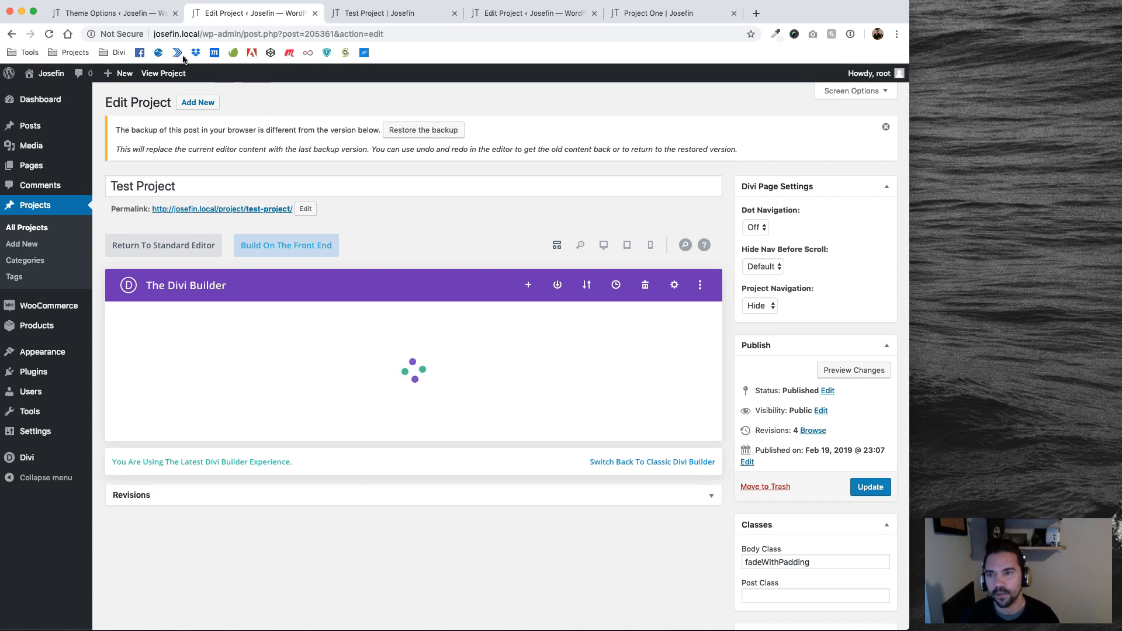
click(49, 34)
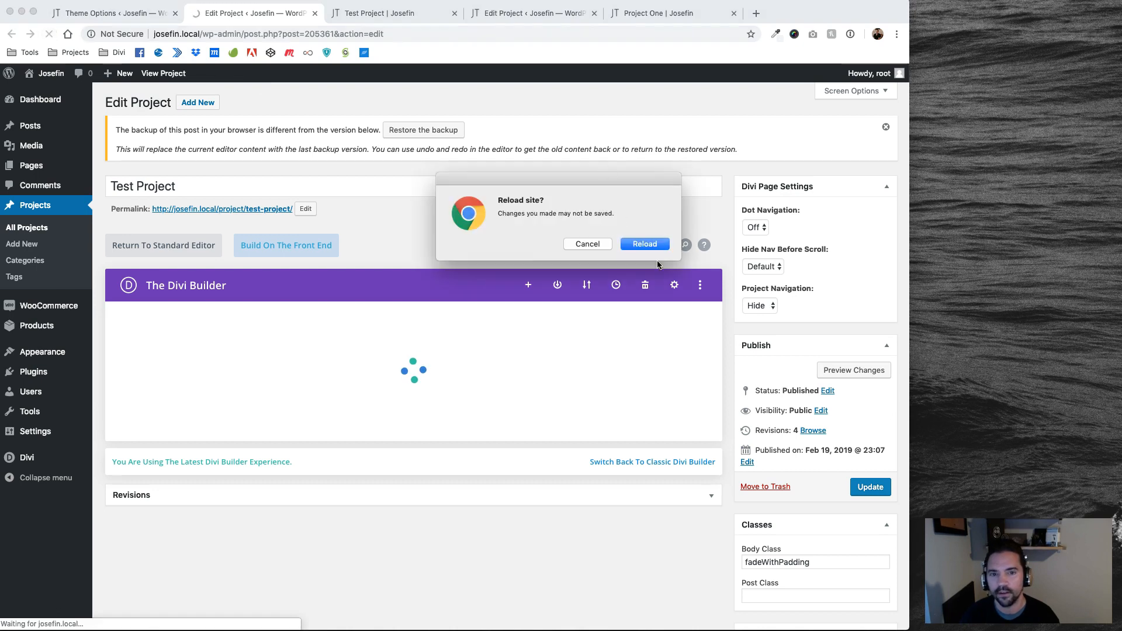
click(645, 244)
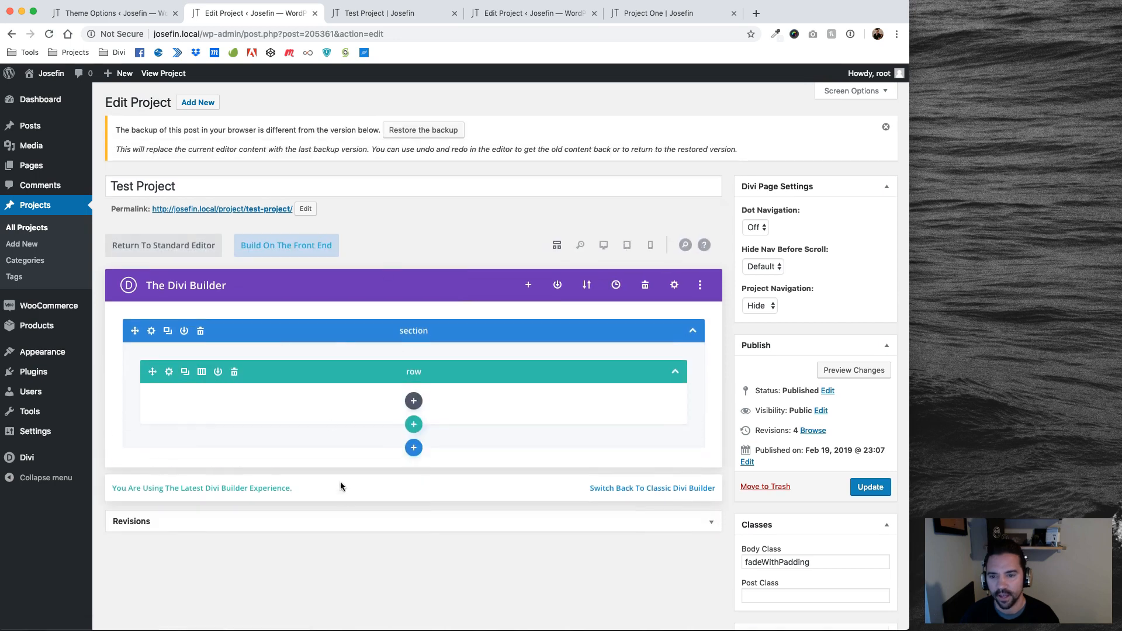
- Copy Project One's first section, containing a single text module, into Test Project and delete the empty default section
click(532, 14)
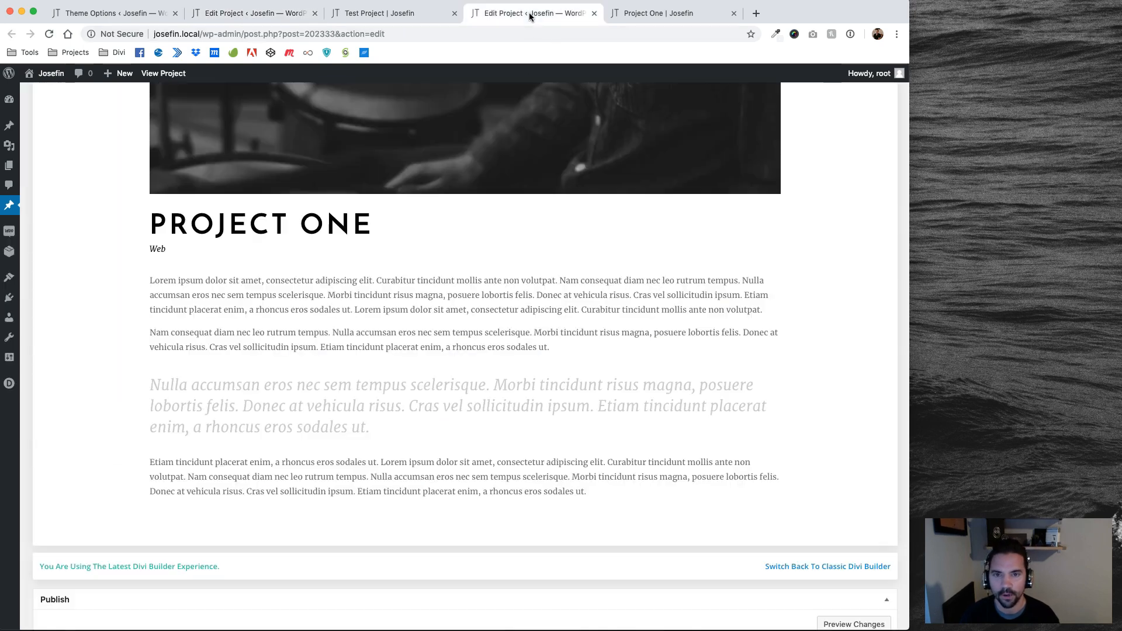
scroll(418, 289, up, 10)
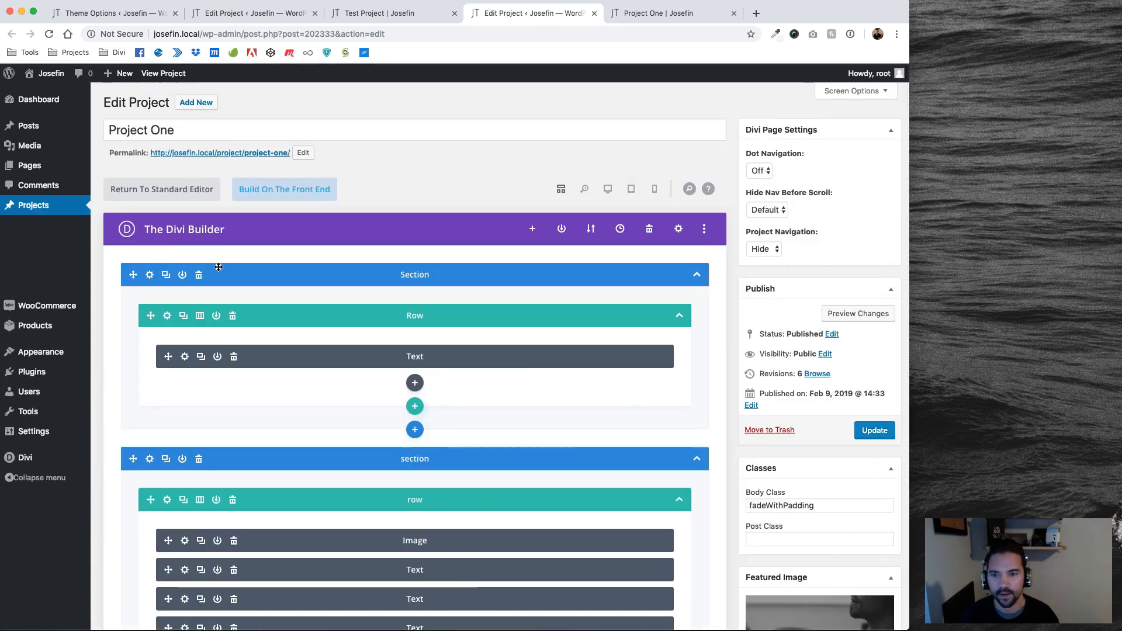
right_click(152, 277)
click(184, 409)
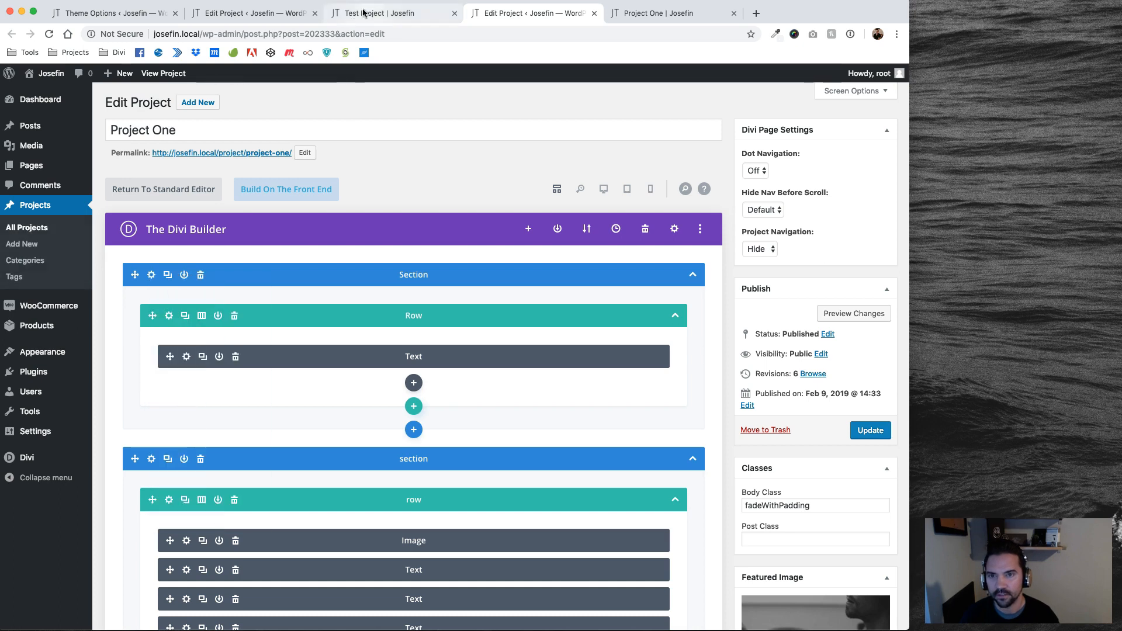
click(275, 16)
right_click(151, 332)
click(189, 535)
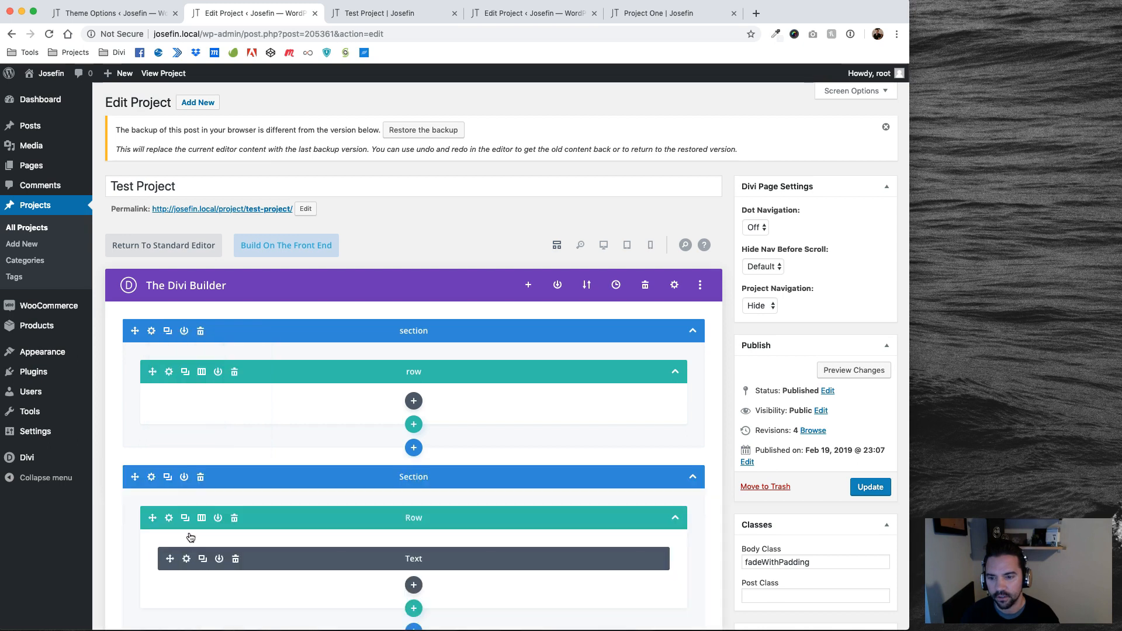
click(200, 331)
- Copy Project One's second section, with the image and three text modules, and paste it below the header section in Test Project
click(526, 13)
scroll(234, 357, down, 3)
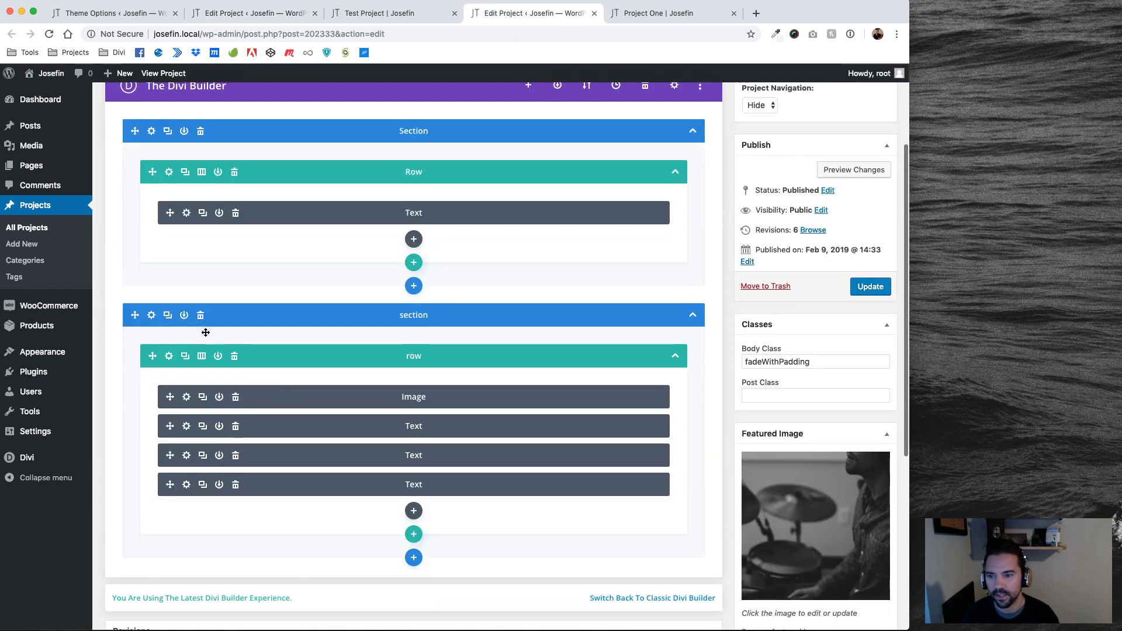
right_click(154, 319)
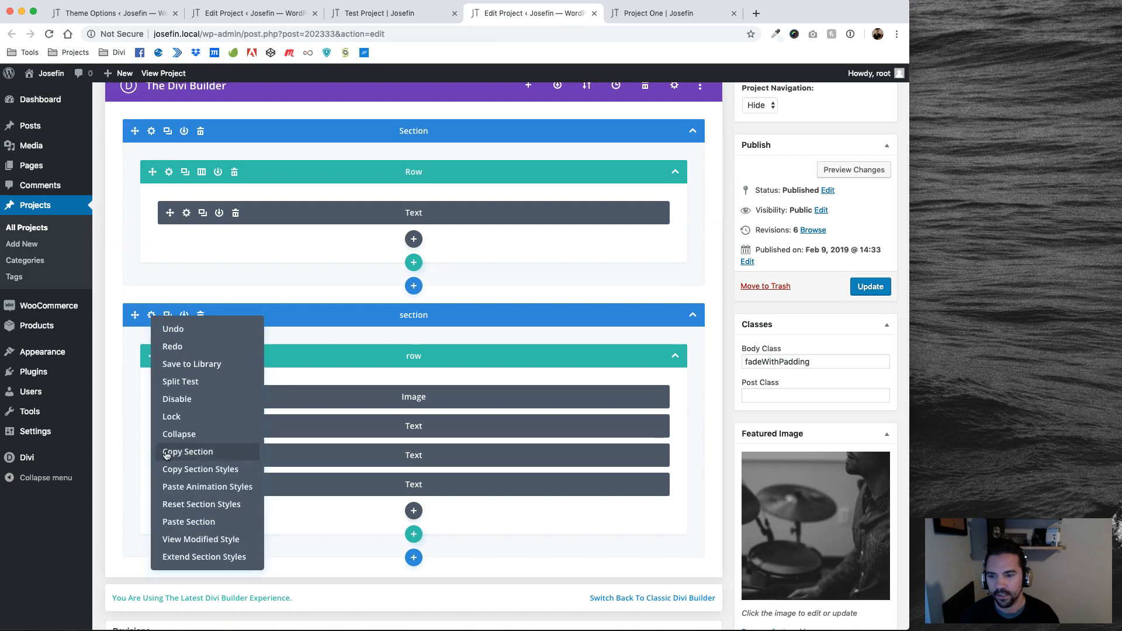
click(167, 453)
click(269, 17)
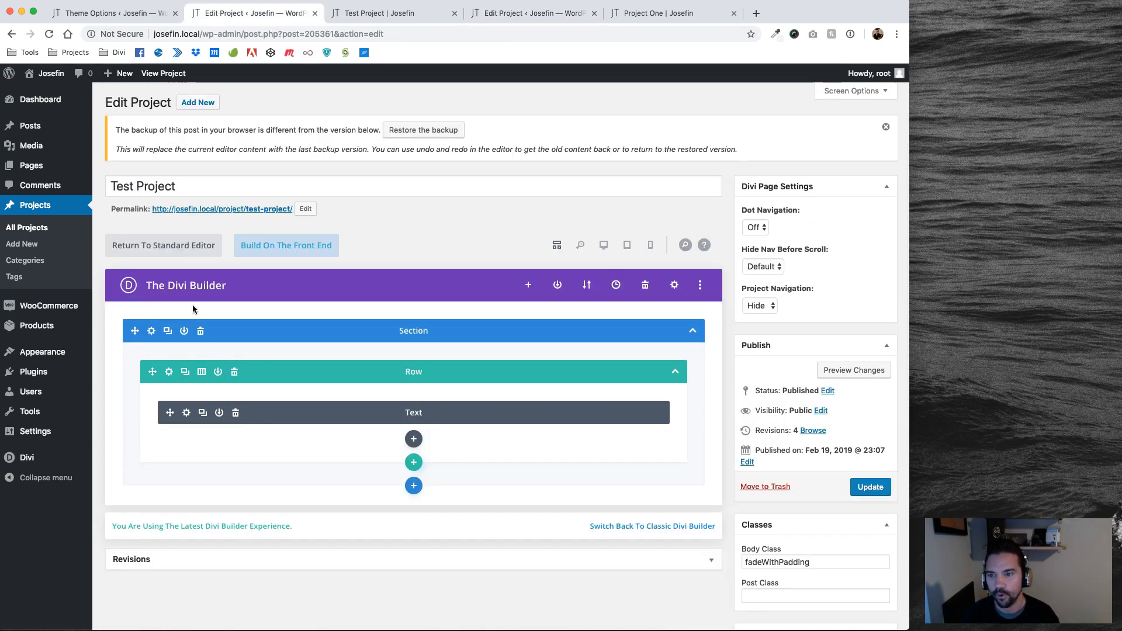
right_click(153, 330)
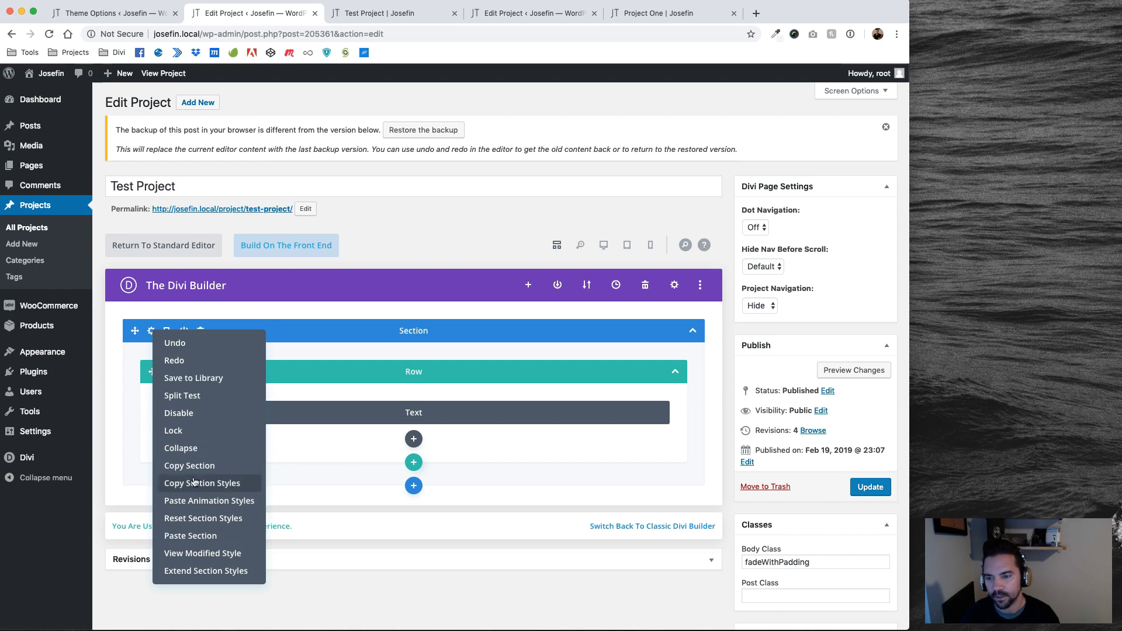
click(210, 534)
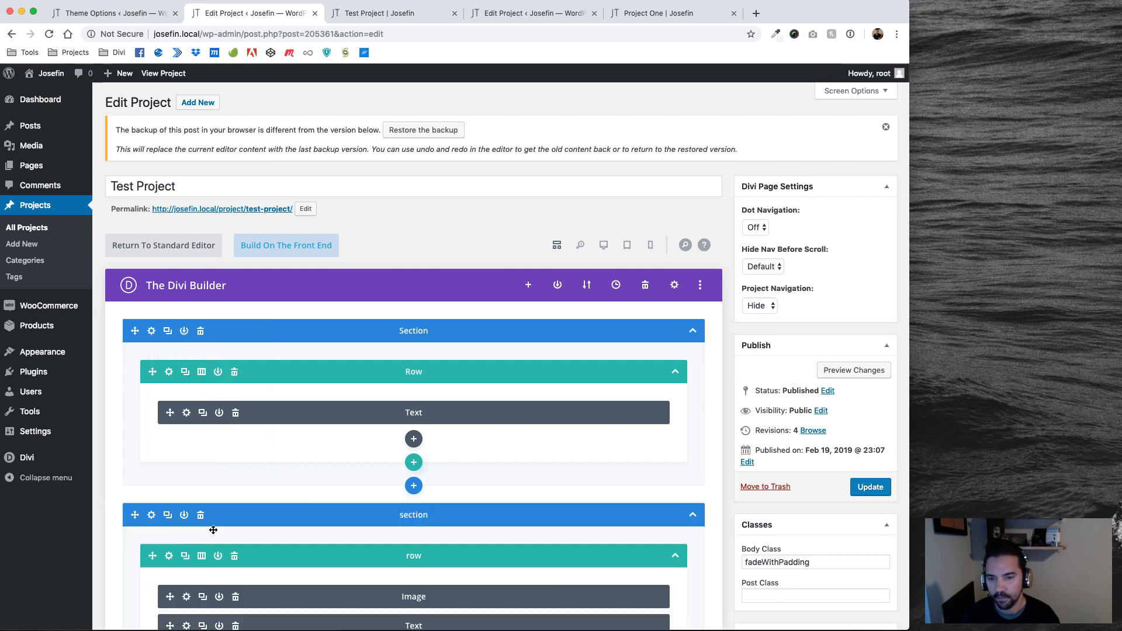
- Review Test Project in the builder's desktop view, checking the header, featured image, title, body text and page settings
click(602, 249)
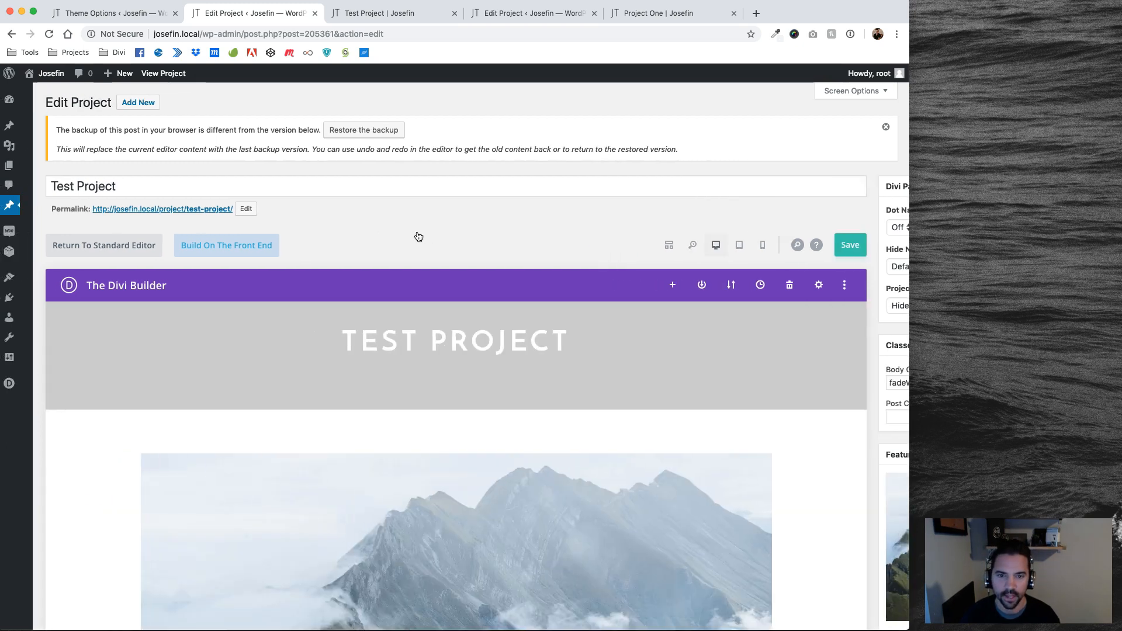
scroll(534, 188, down, 5)
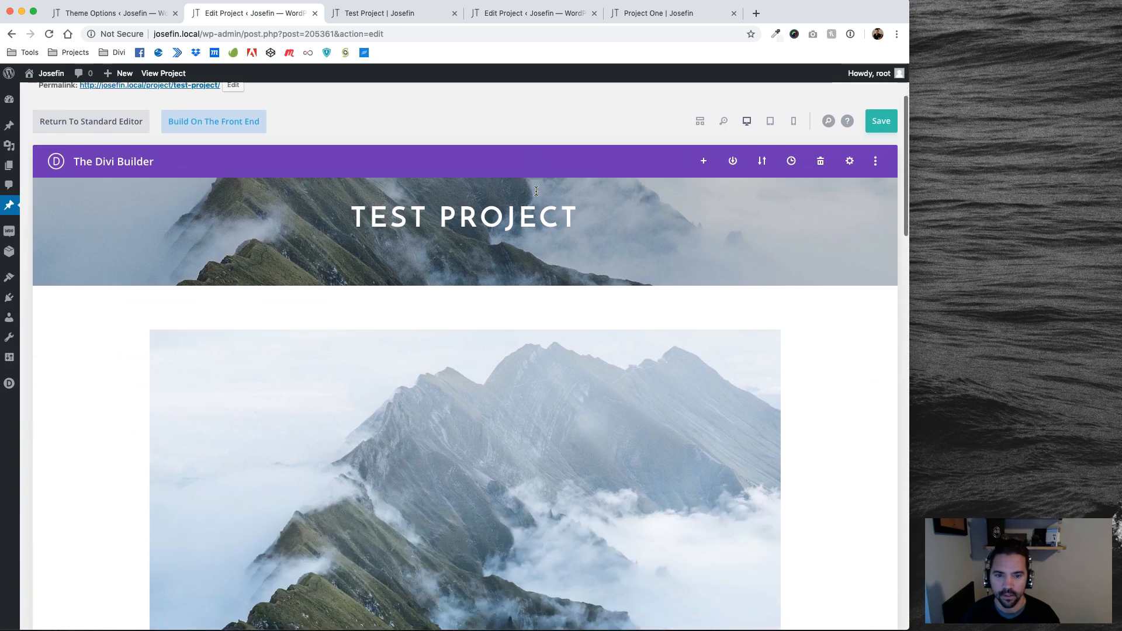
mouse_move(451, 211)
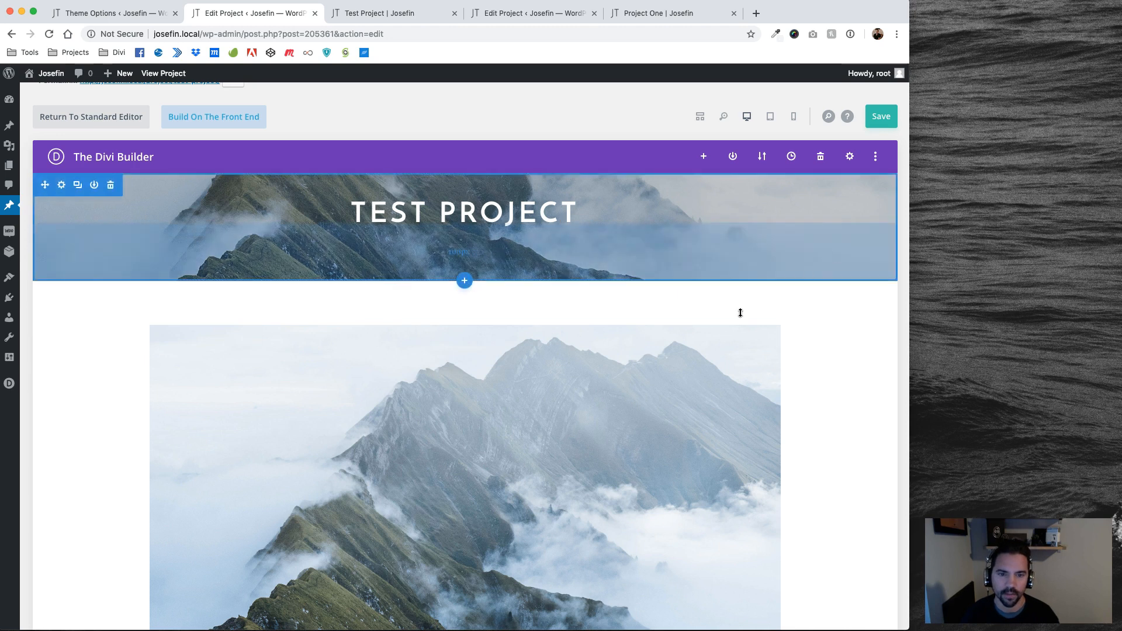
scroll(591, 415, down, 3)
scroll(590, 415, down, 10)
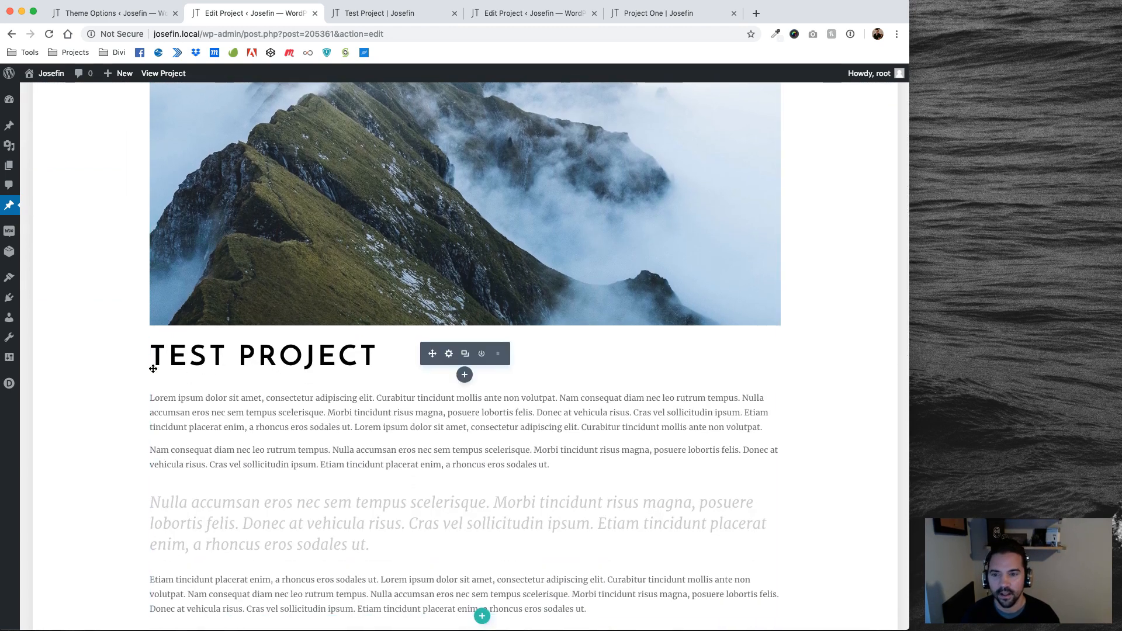
scroll(657, 313, down, 15)
scroll(658, 313, up, 4)
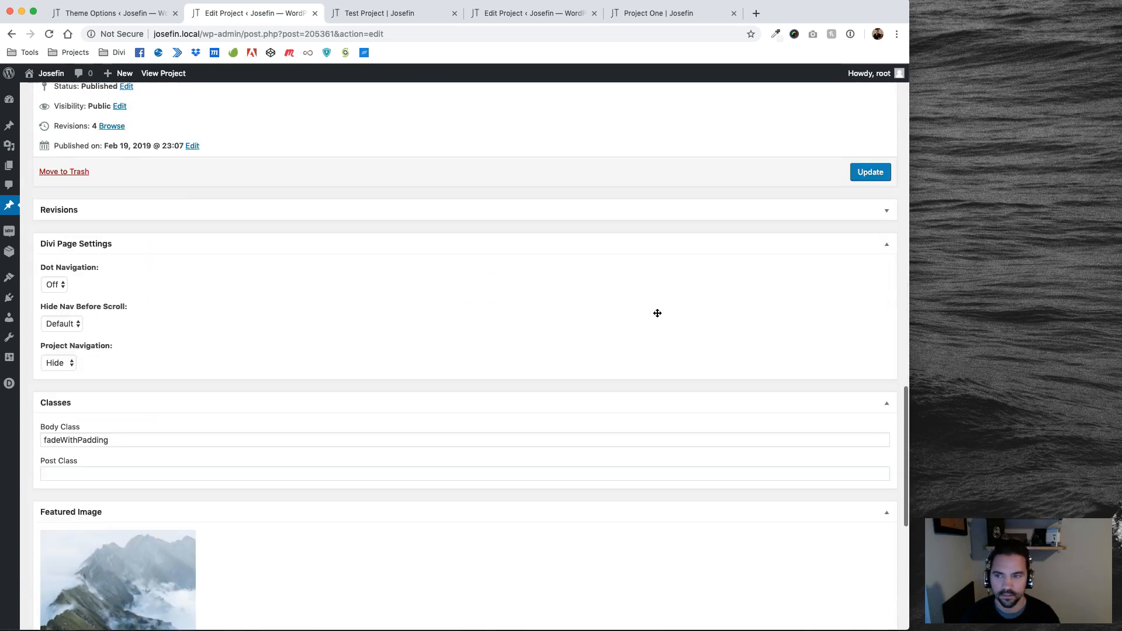
- Assign the Design project category to Test Project and save the project
scroll(658, 313, down, 5)
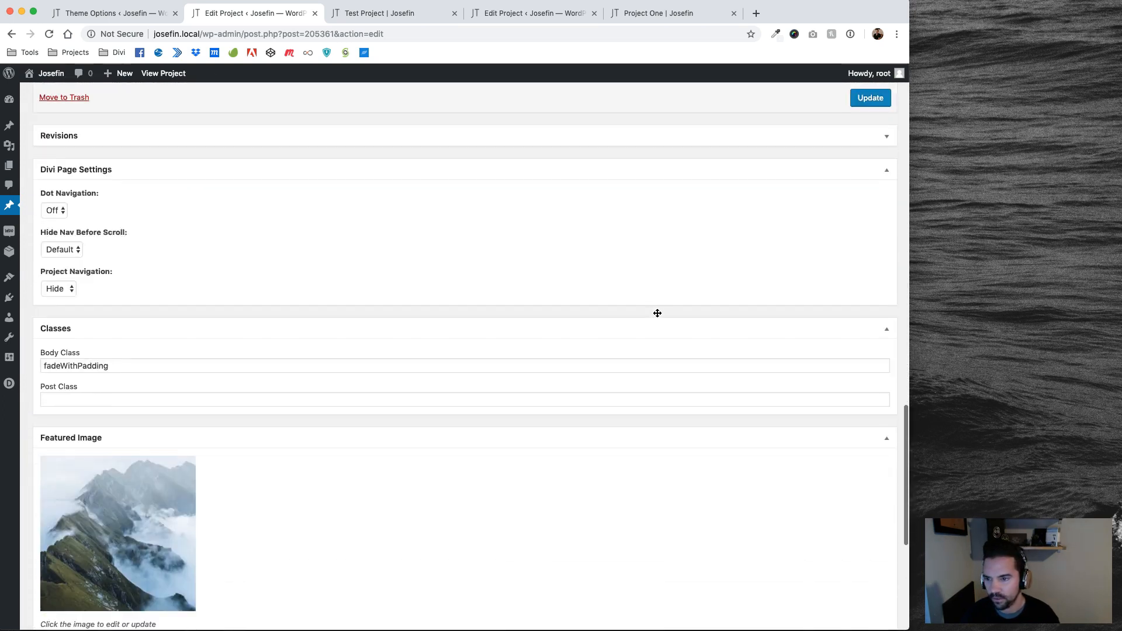
scroll(293, 374, down, 10)
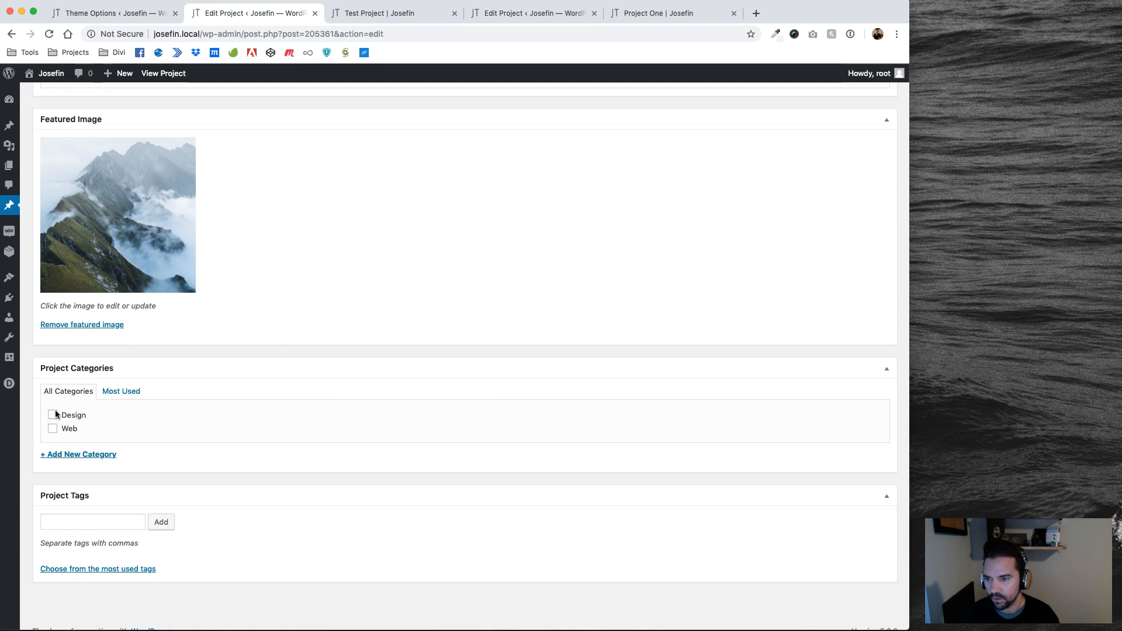
scroll(337, 350, up, 20)
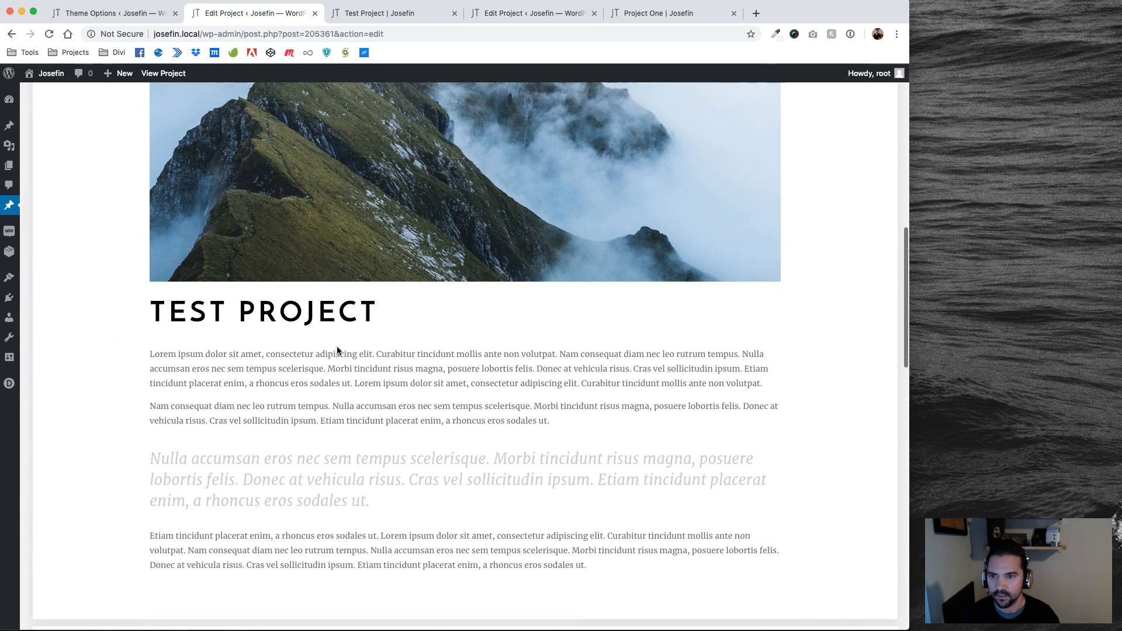
key(super+s)
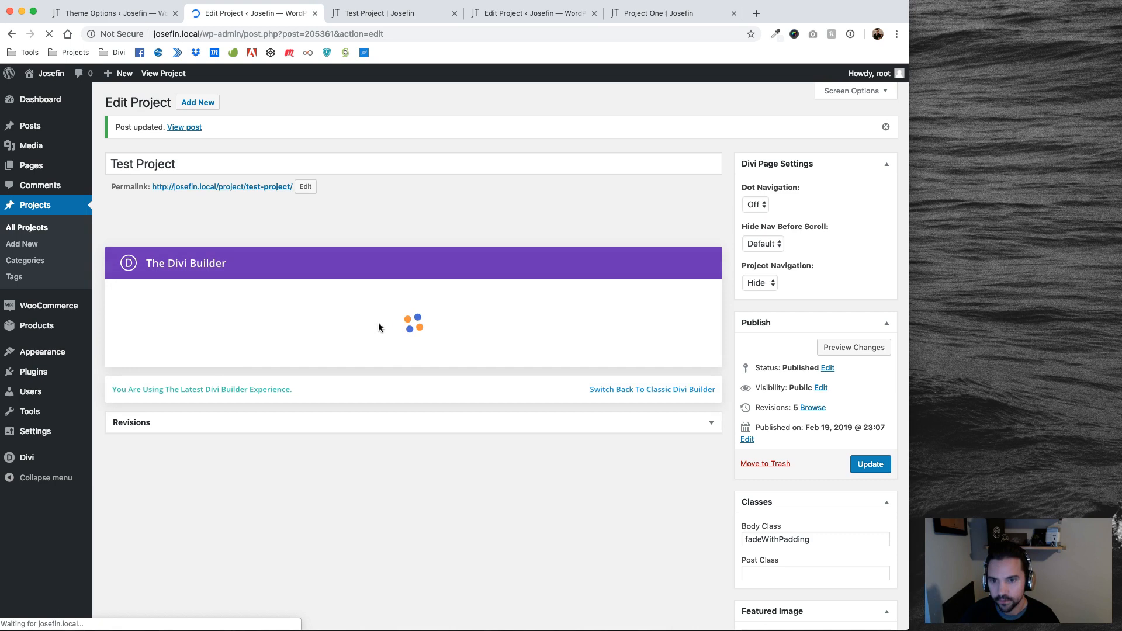
- Check the category line under Test Project's title and the body text in the builder's desktop view
click(600, 227)
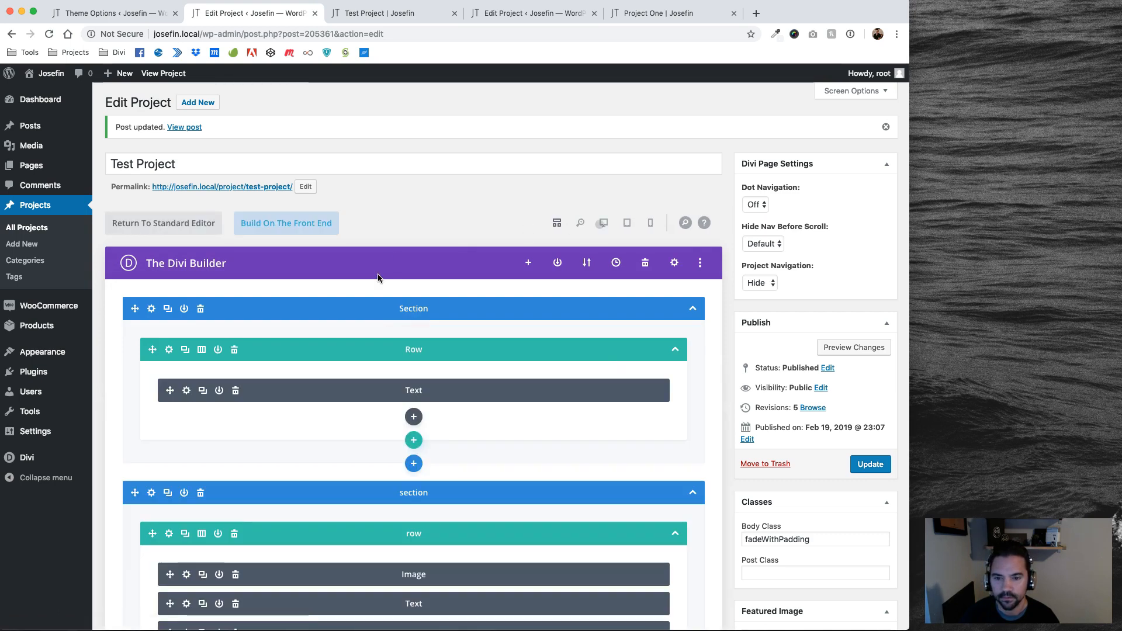
scroll(324, 363, down, 3)
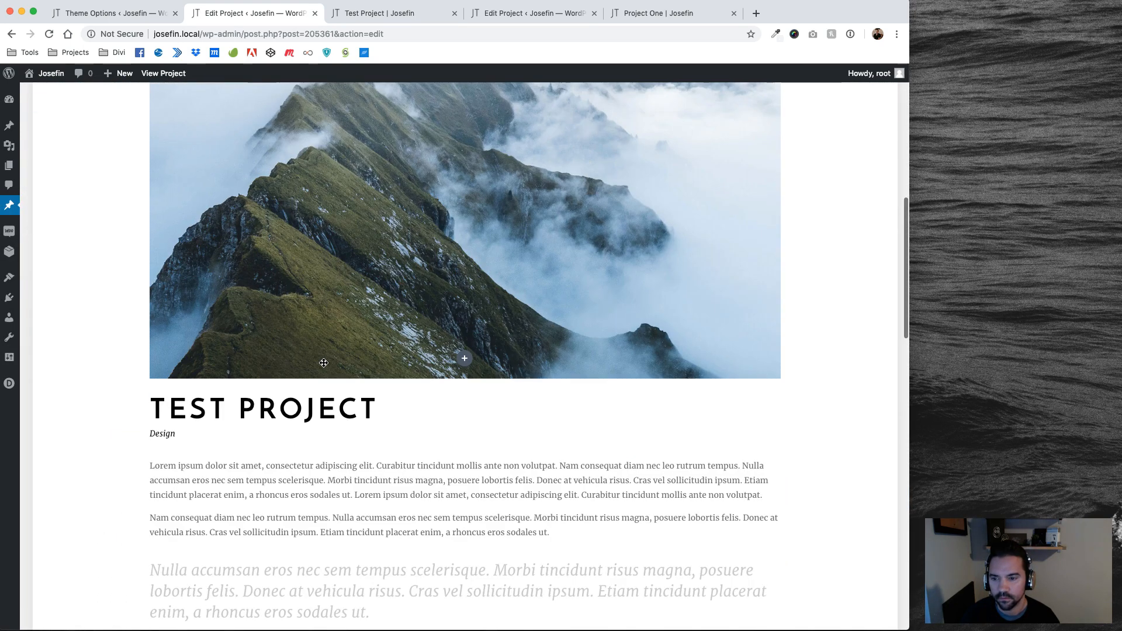
scroll(371, 414, down, 4)
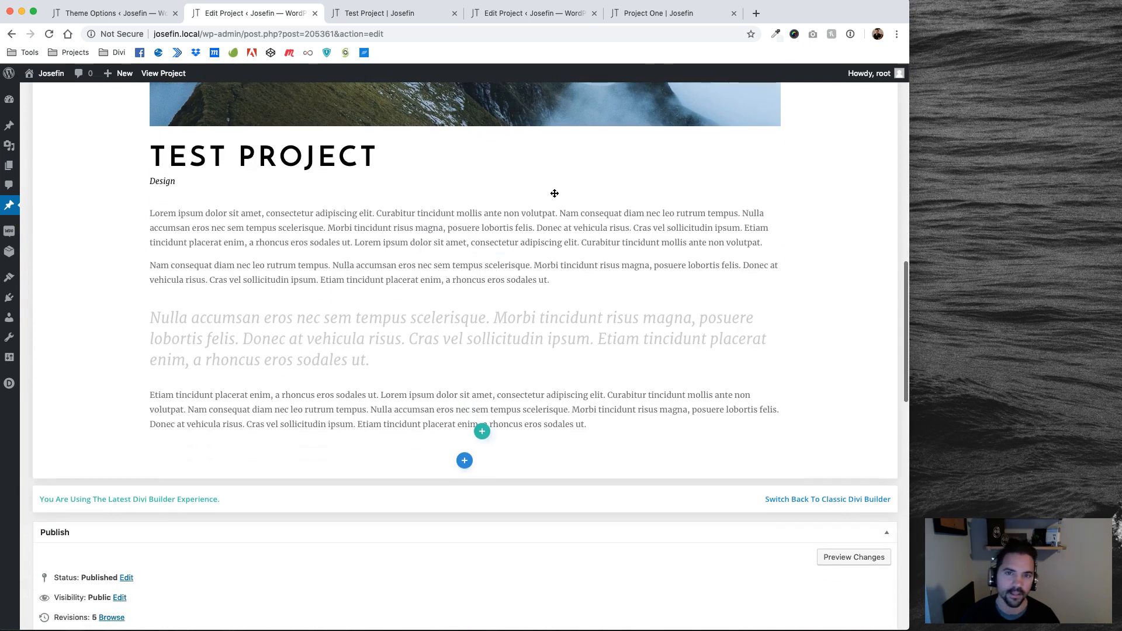
- Reload the live Test Project page and review its header, featured image, title, category and body text
click(390, 13)
scroll(221, 367, down, 12)
scroll(220, 365, up, 12)
click(47, 36)
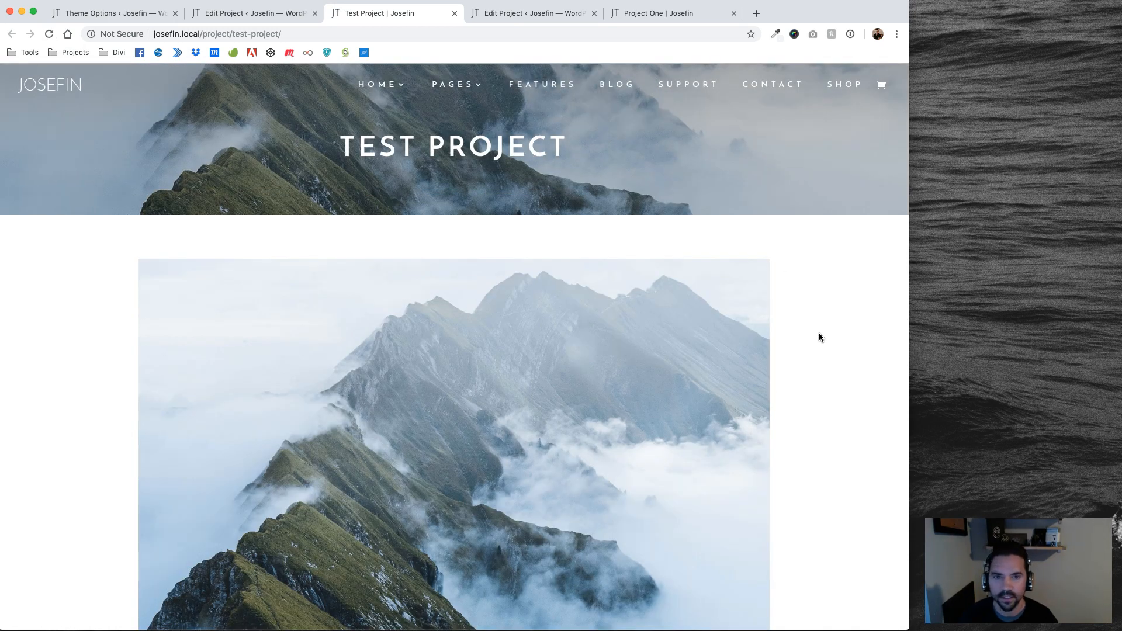
scroll(819, 334, down, 6)
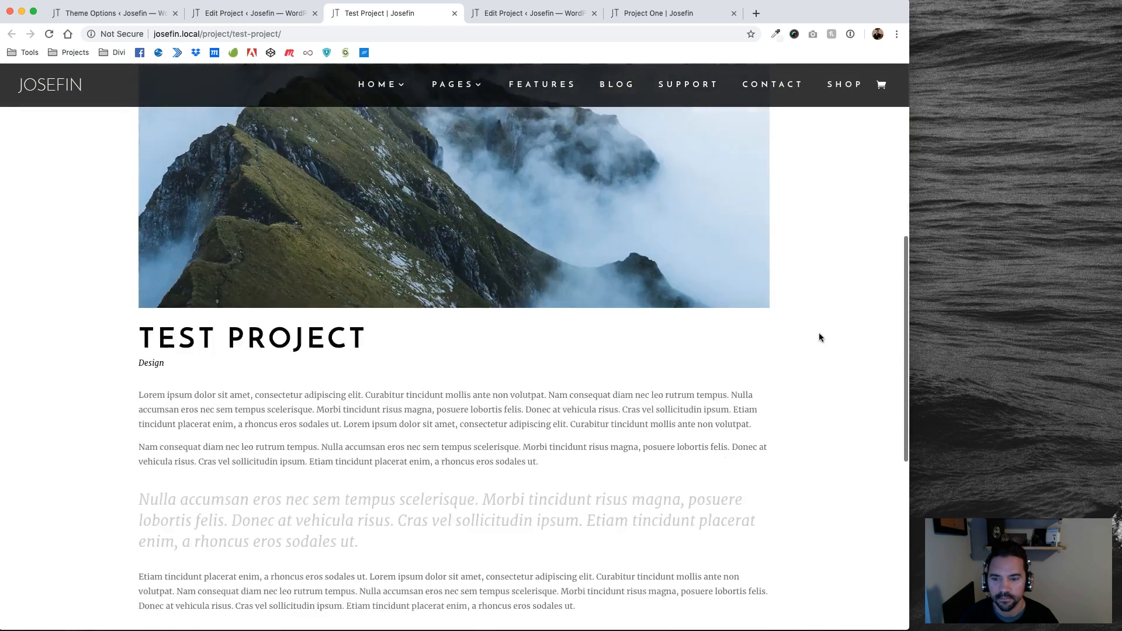
scroll(818, 337, down, 4)
scroll(819, 337, up, 15)
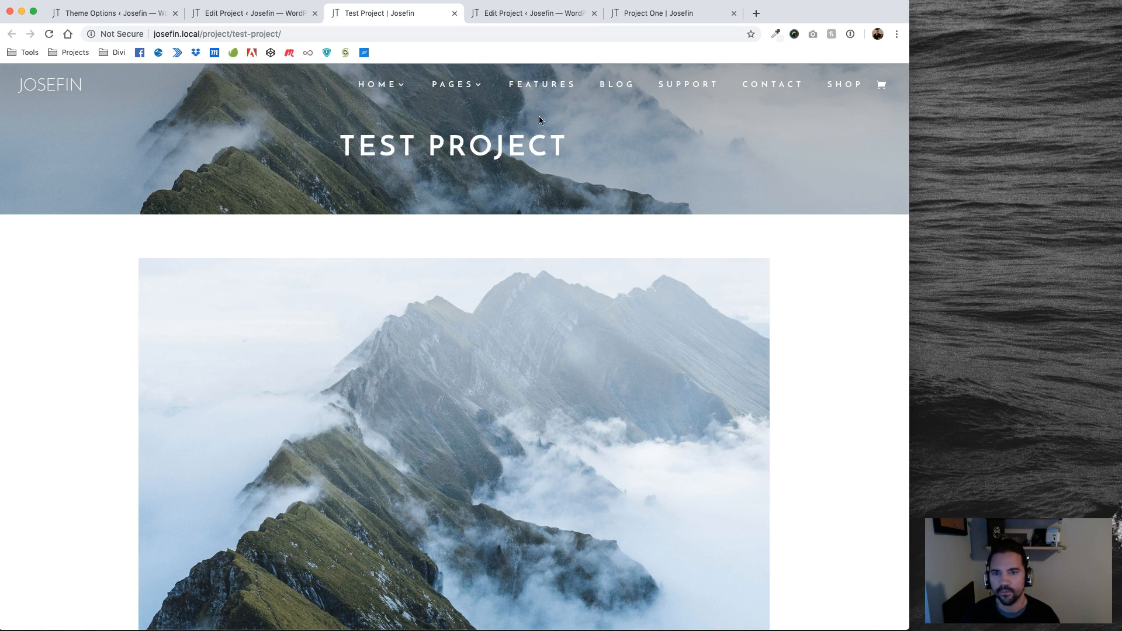
- Close the Project One editor page and look through the live Test Project page once more
click(269, 12)
click(507, 15)
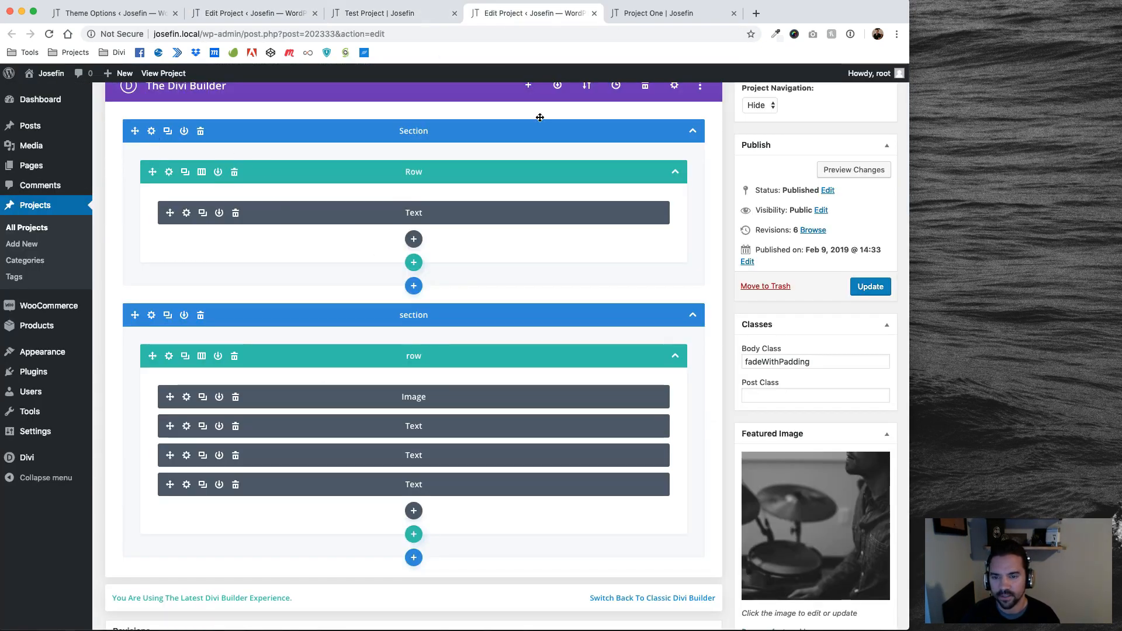
scroll(594, 289, up, 3)
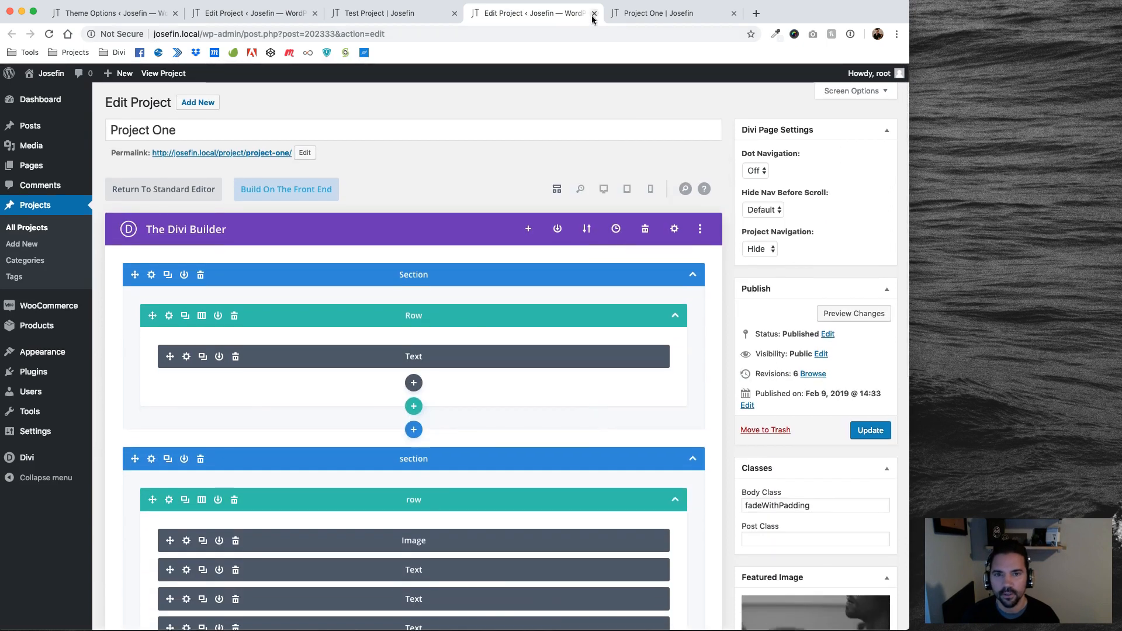
click(593, 14)
click(410, 15)
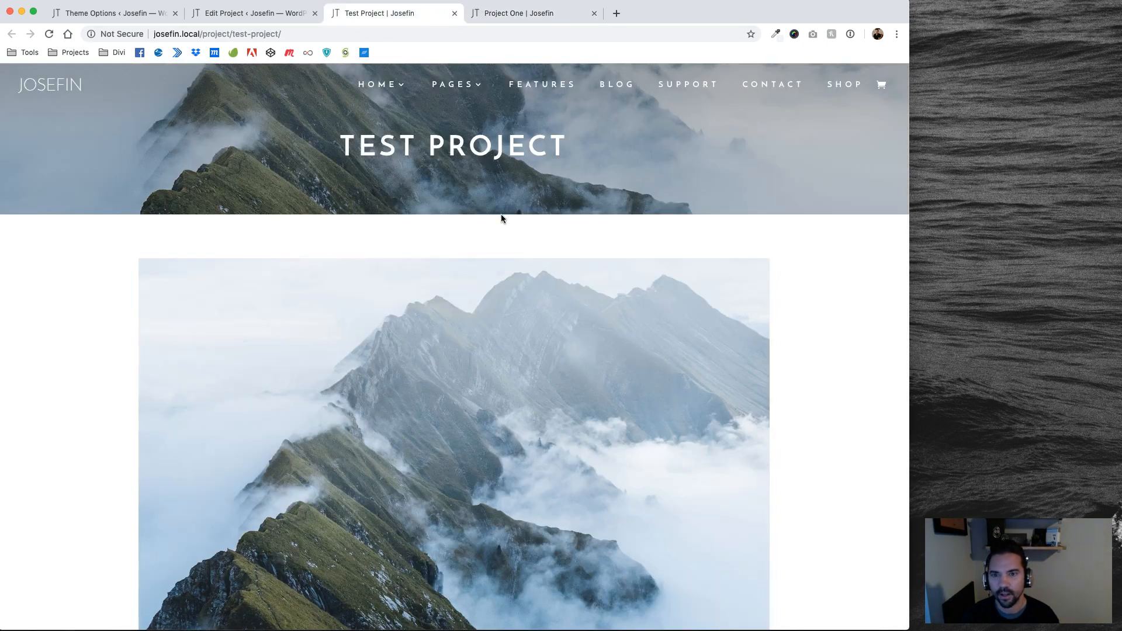
scroll(532, 409, down, 20)
scroll(532, 408, up, 20)
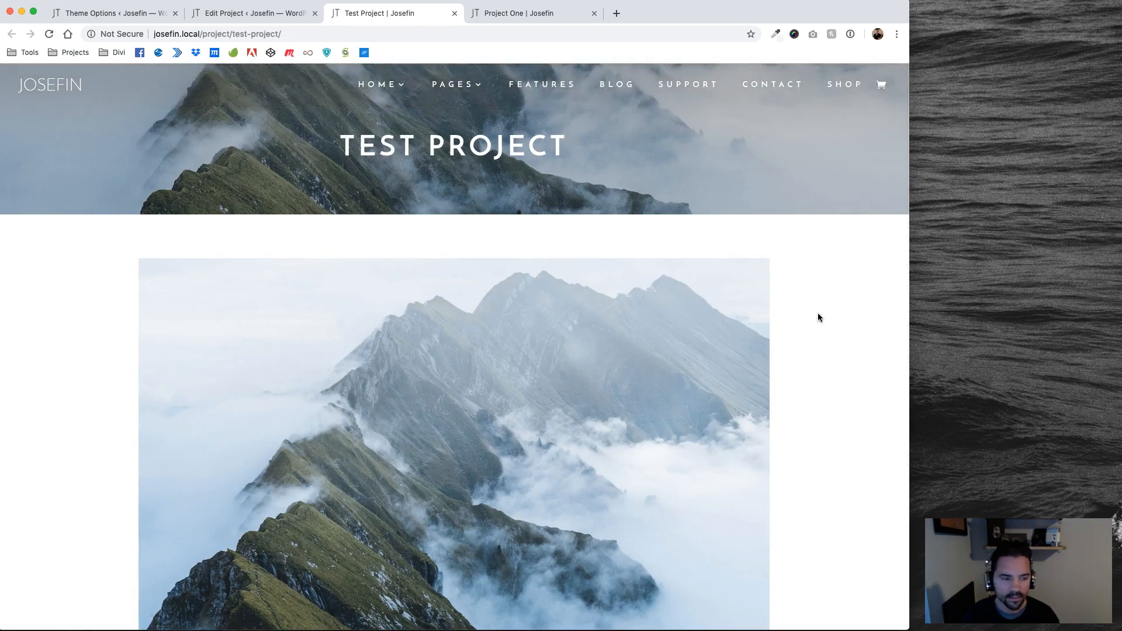